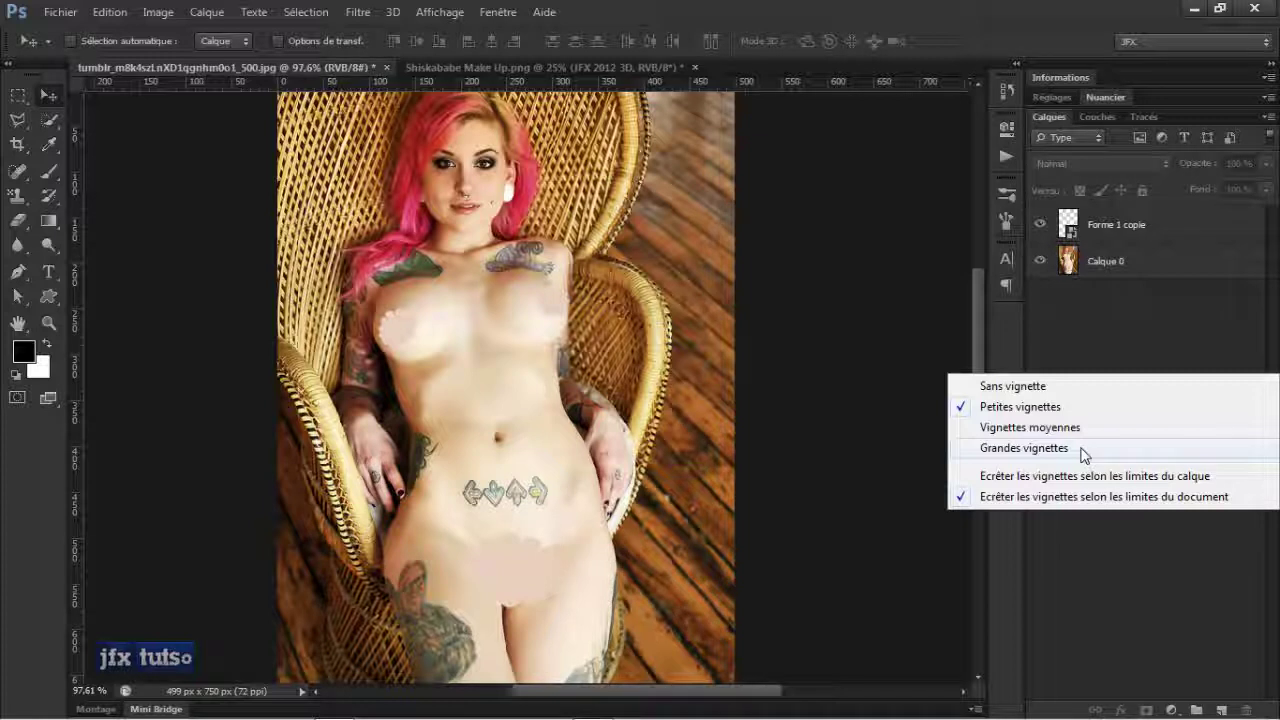
Set the layer thumbnails to medium size
{"action": "left_click", "coordinate": [1075, 430]}
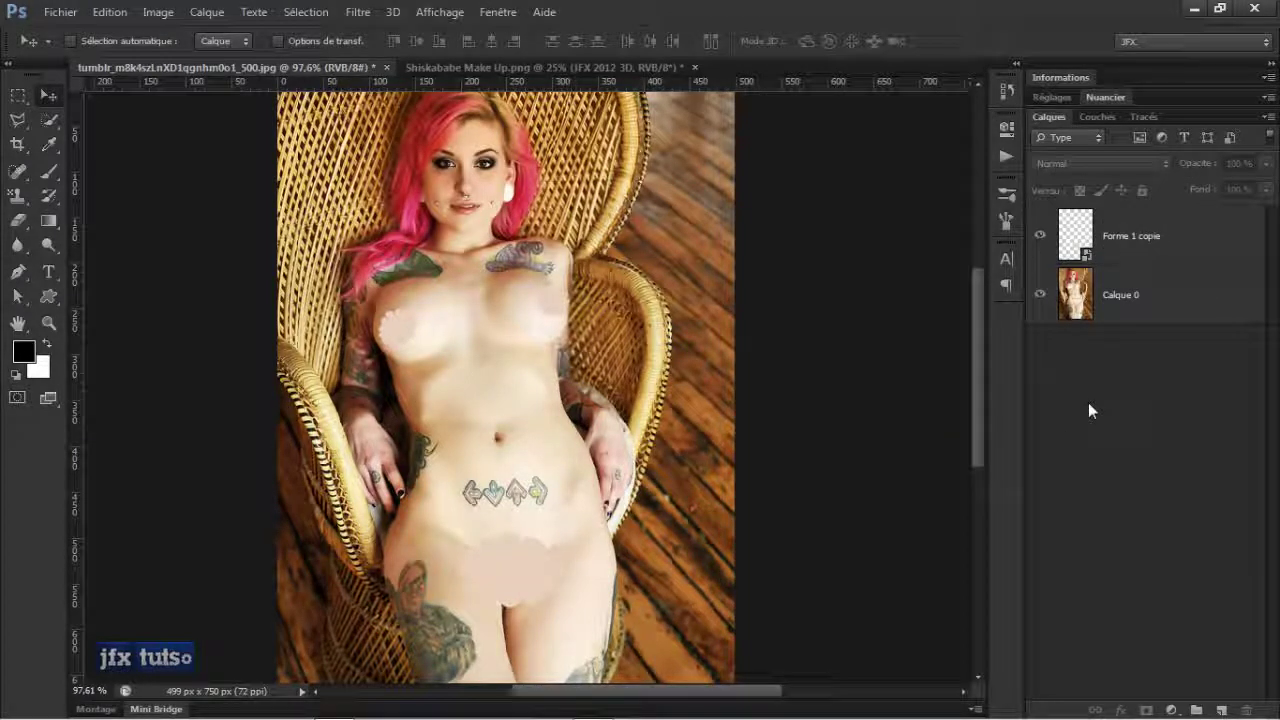
{"action": "left_click", "coordinate": [1082, 230]}
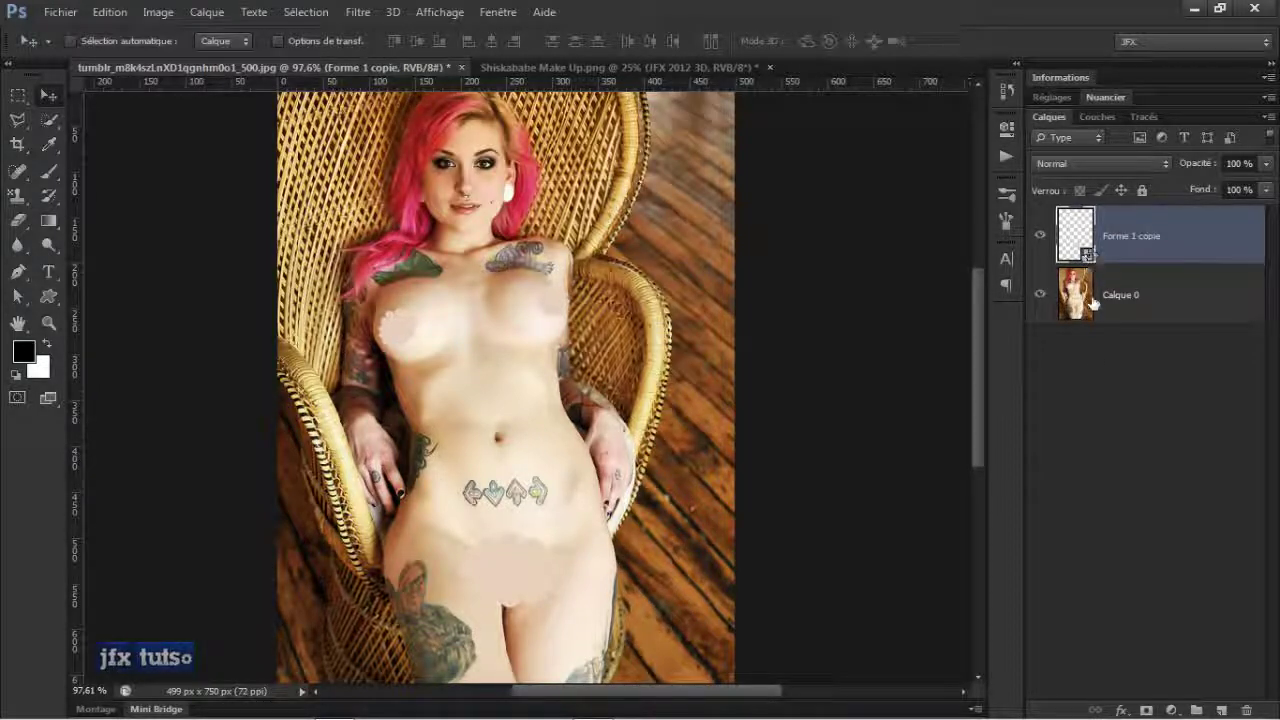
{"action": "left_click", "coordinate": [1090, 354]}
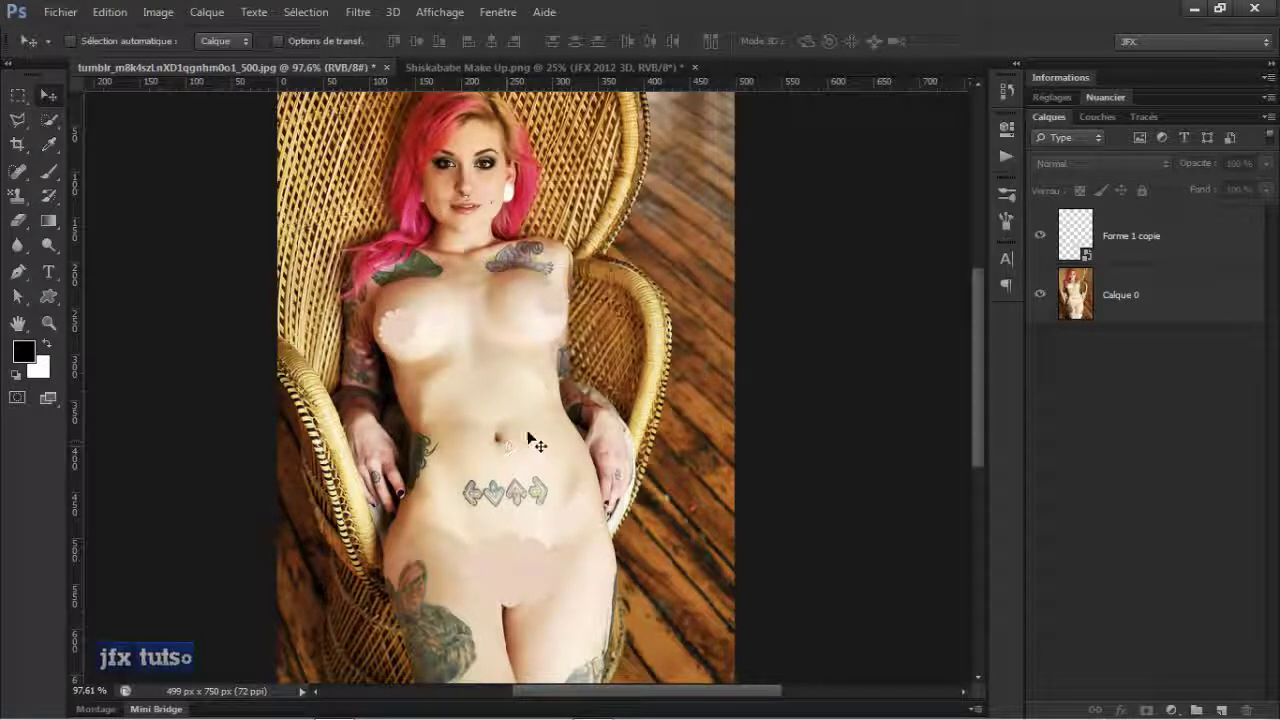
{"action": "scroll", "coordinate": [620, 362], "scroll_direction": "up", "scroll_amount": 1}
{"action": "scroll", "coordinate": [620, 362], "scroll_direction": "down", "scroll_amount": 1}
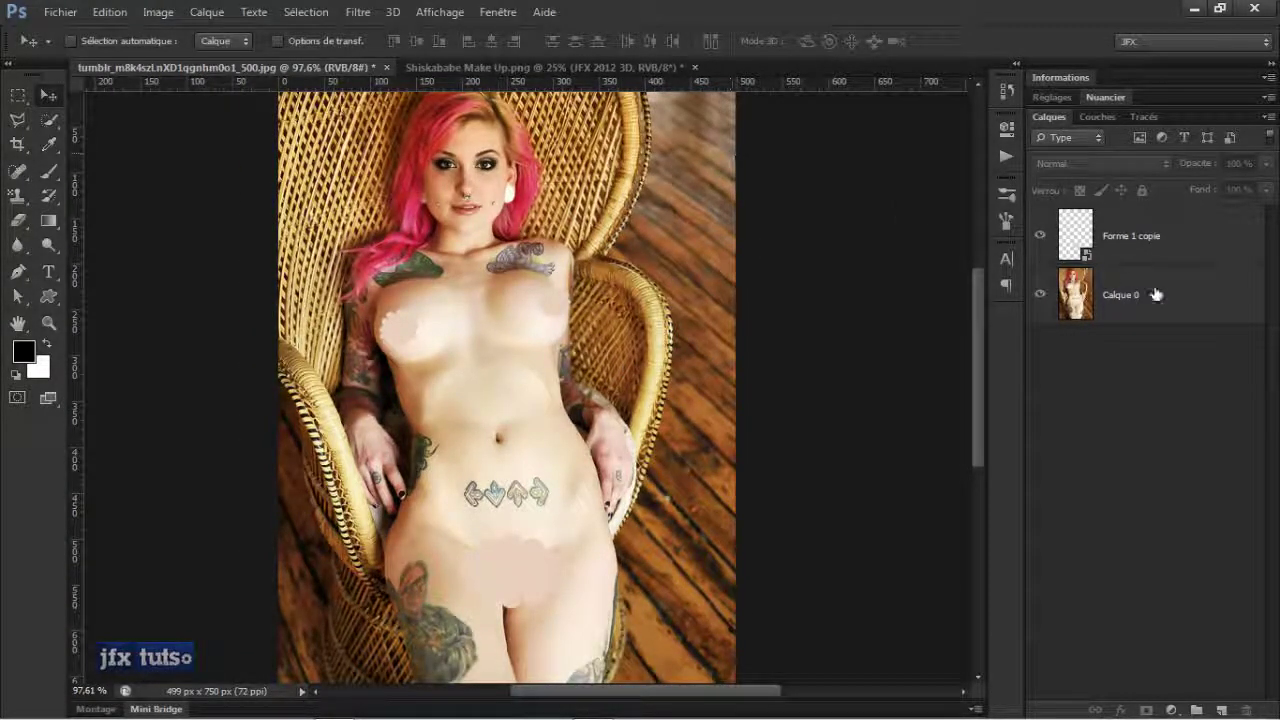
Open the contents of the smart object layer Forme 1 copie for editing
{"action": "left_click", "coordinate": [1108, 242]}
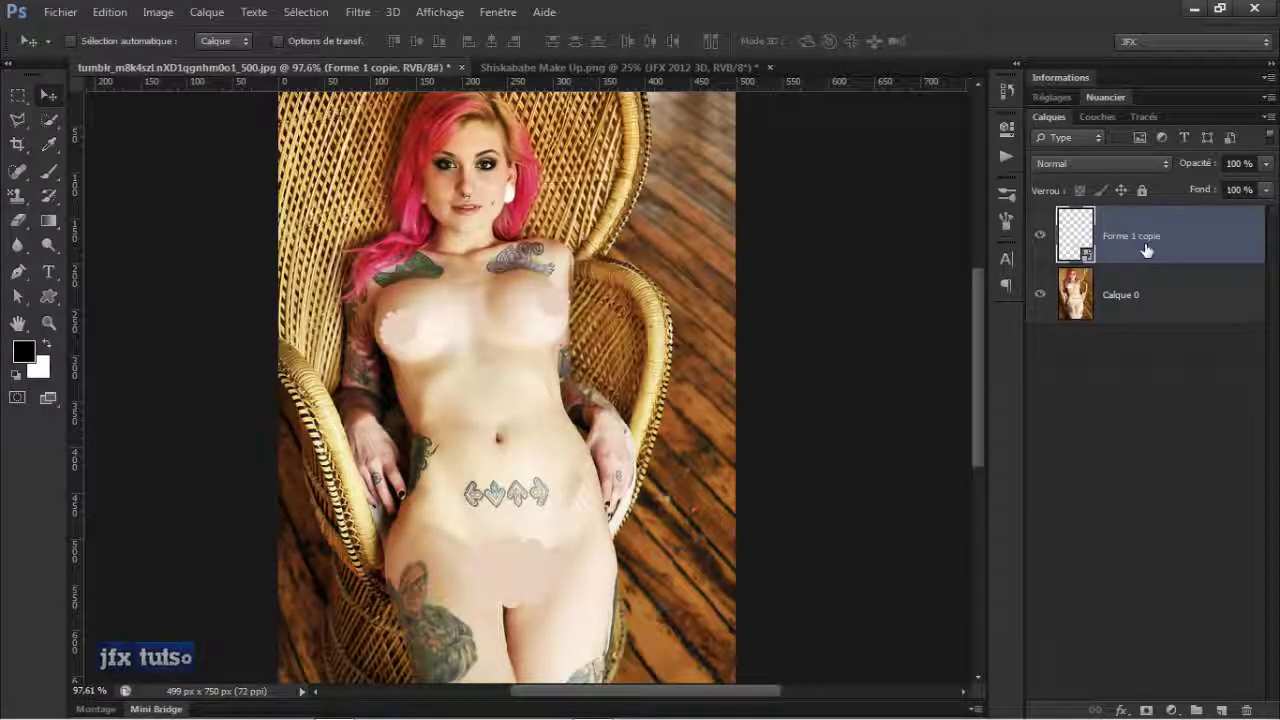
{"action": "scroll", "coordinate": [537, 423], "scroll_direction": "up", "scroll_amount": 1}
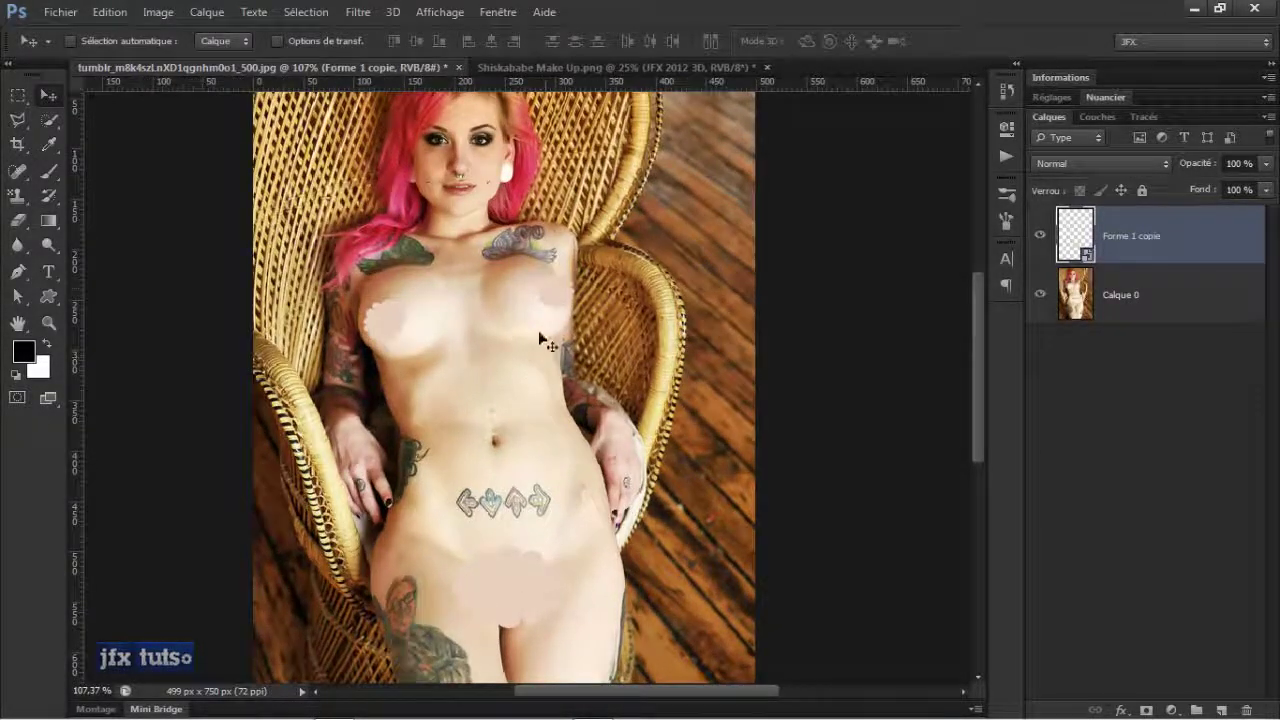
{"action": "double_click", "coordinate": [1087, 257]}
{"action": "left_click_drag", "start_coordinate": [708, 214], "coordinate": [723, 169]}
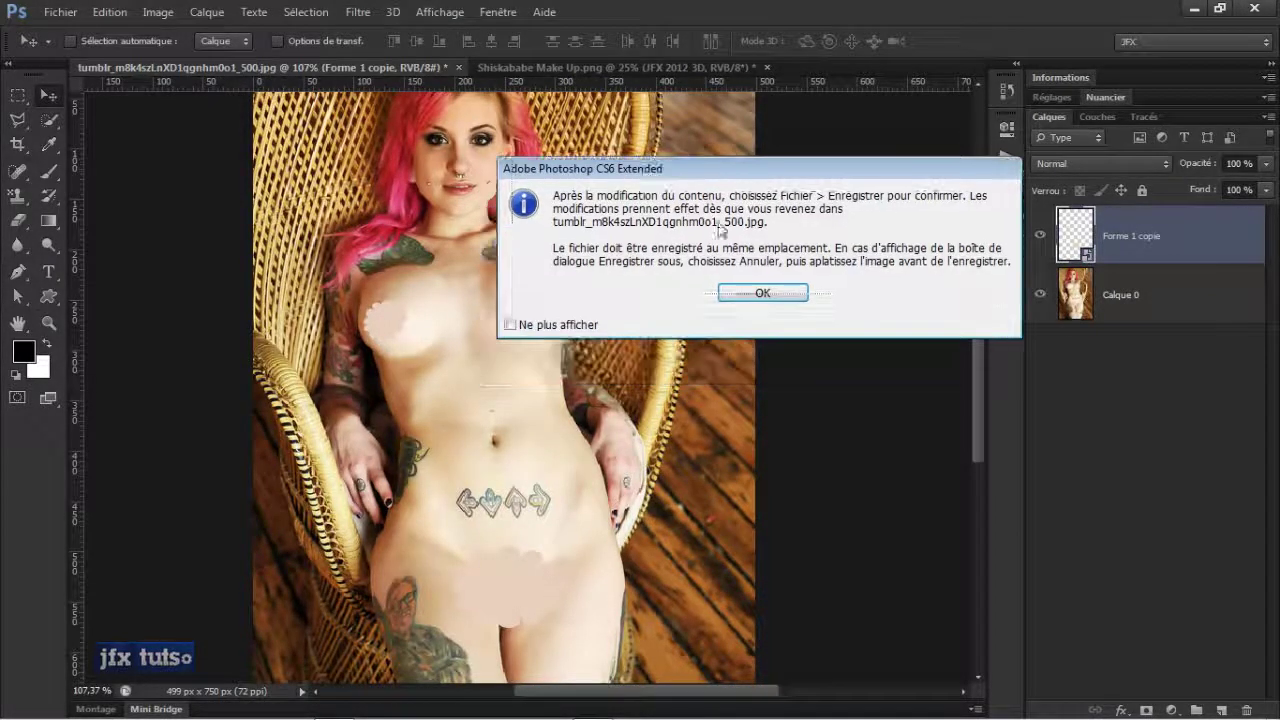
{"action": "left_click", "coordinate": [760, 293]}
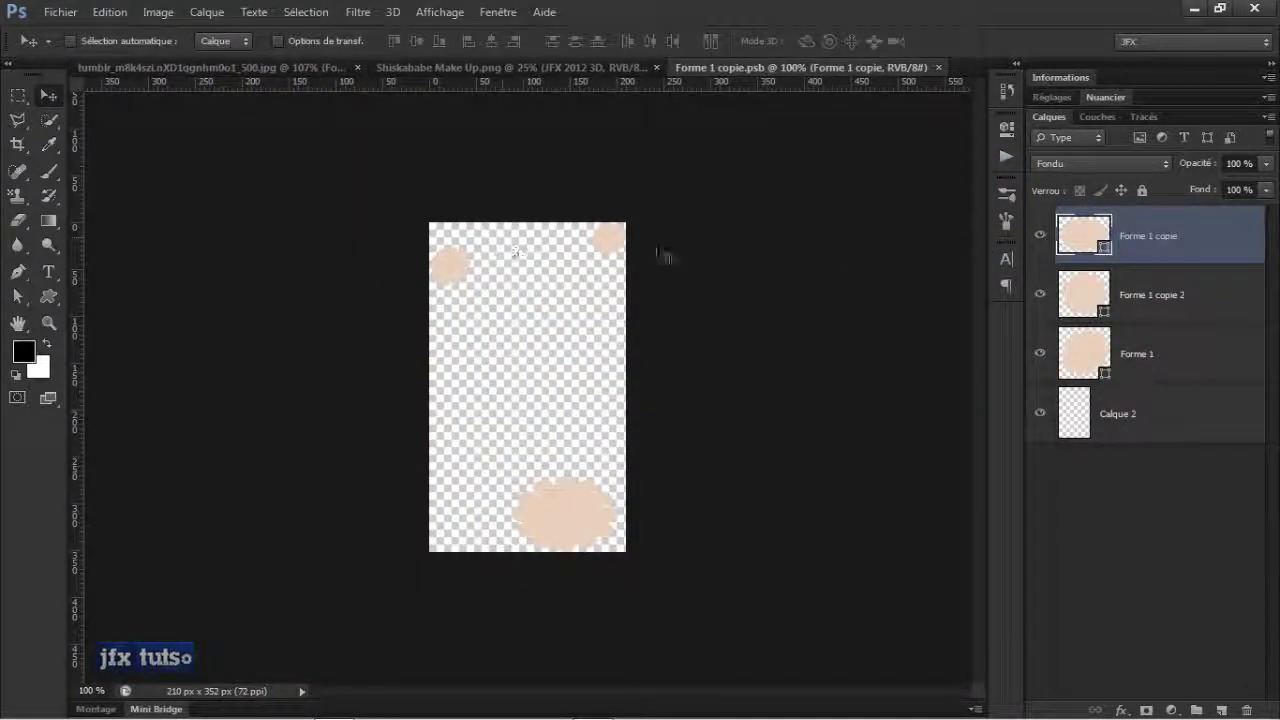
{"action": "scroll", "coordinate": [585, 290], "scroll_direction": "up", "scroll_amount": 3}
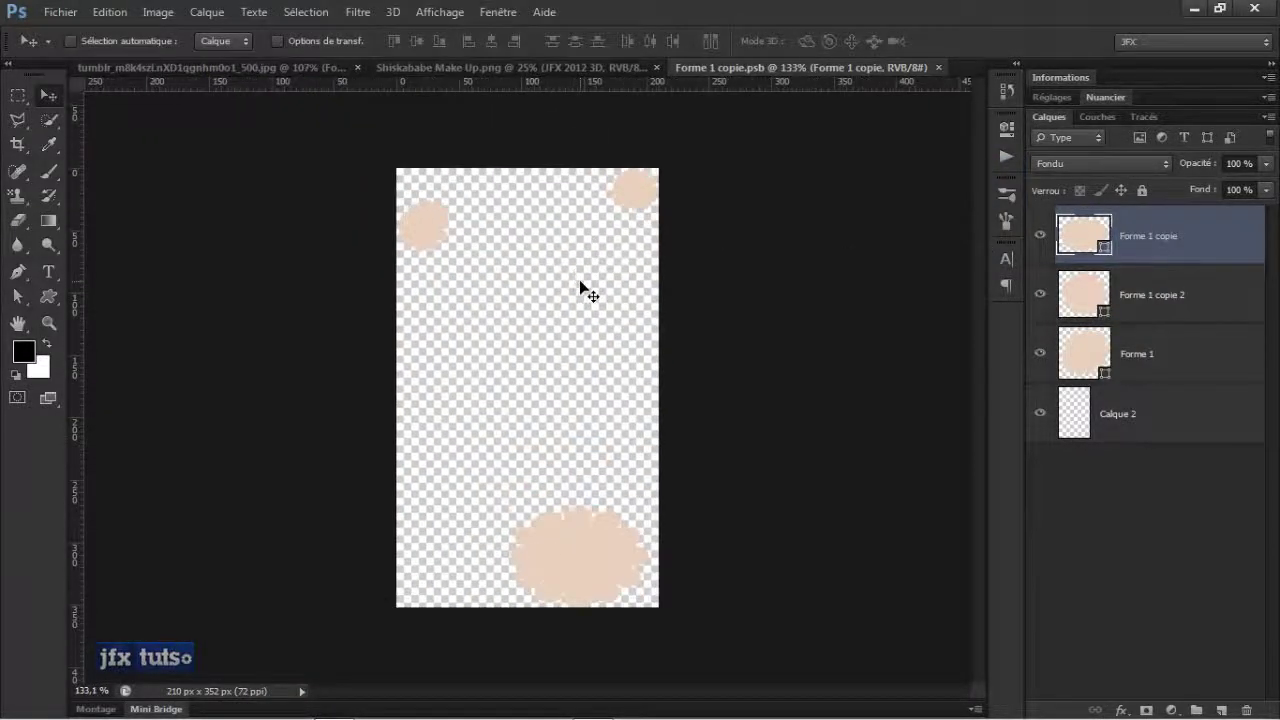
Check which shape each layer holds and float the Forme 1 copie.psb document over the photo
{"action": "left_click", "coordinate": [1088, 300]}
{"action": "left_click", "coordinate": [1088, 350]}
{"action": "left_click", "coordinate": [1085, 235]}
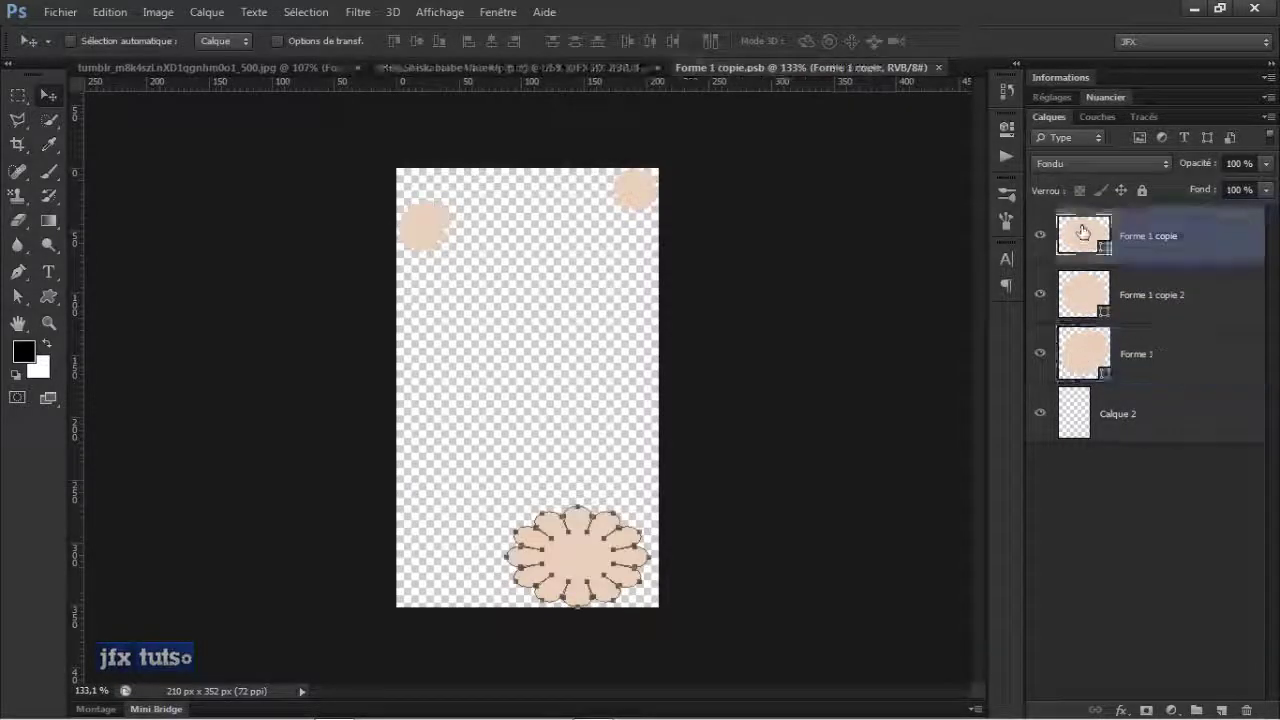
{"action": "left_click_drag", "start_coordinate": [728, 72], "coordinate": [685, 135]}
Change the fill of the Forme 1 copie flower shape to orange e87316 and save the smart object
{"action": "left_click", "coordinate": [1122, 298]}
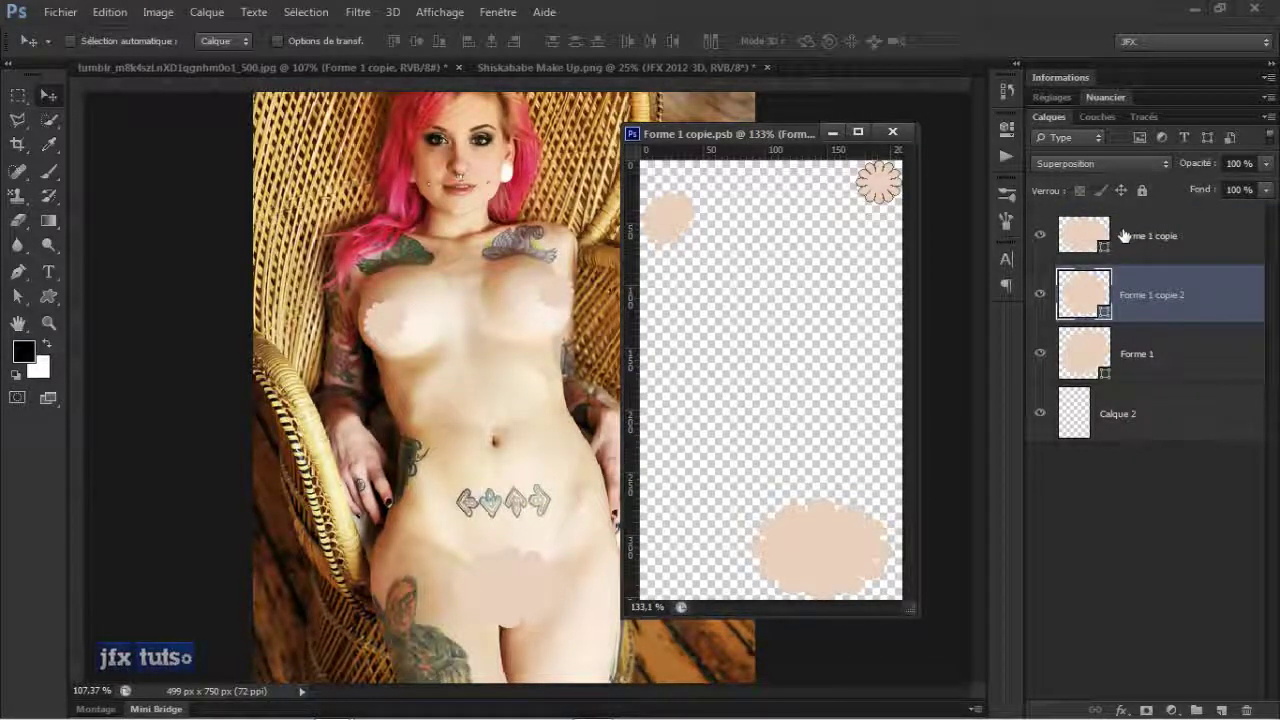
{"action": "left_click", "coordinate": [1089, 237]}
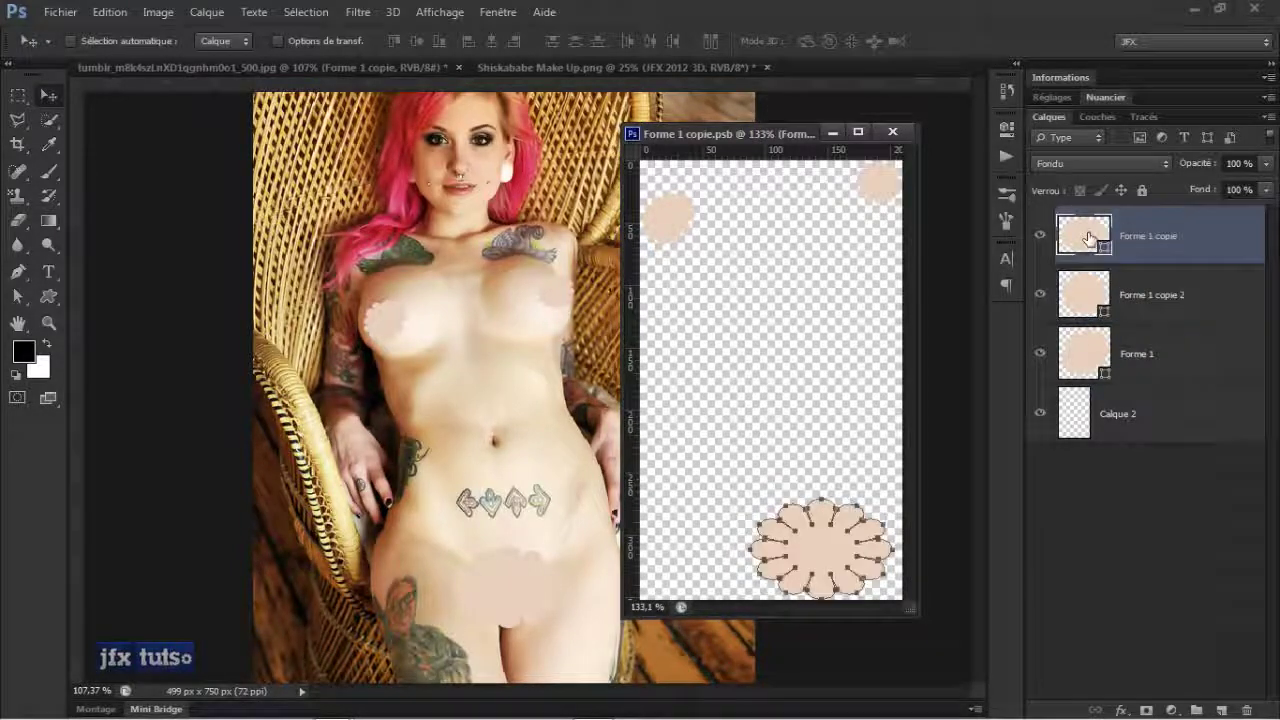
{"action": "double_click", "coordinate": [1089, 237]}
{"action": "left_click", "coordinate": [906, 345]}
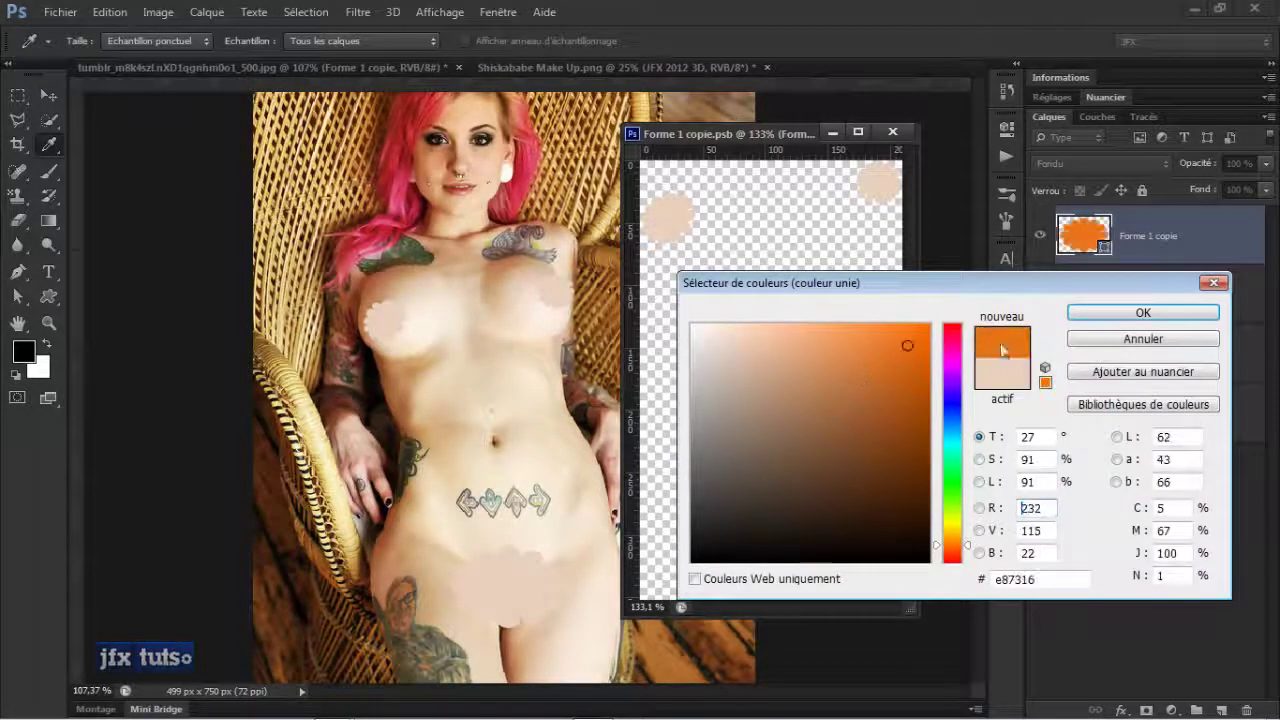
{"action": "left_click", "coordinate": [1113, 313]}
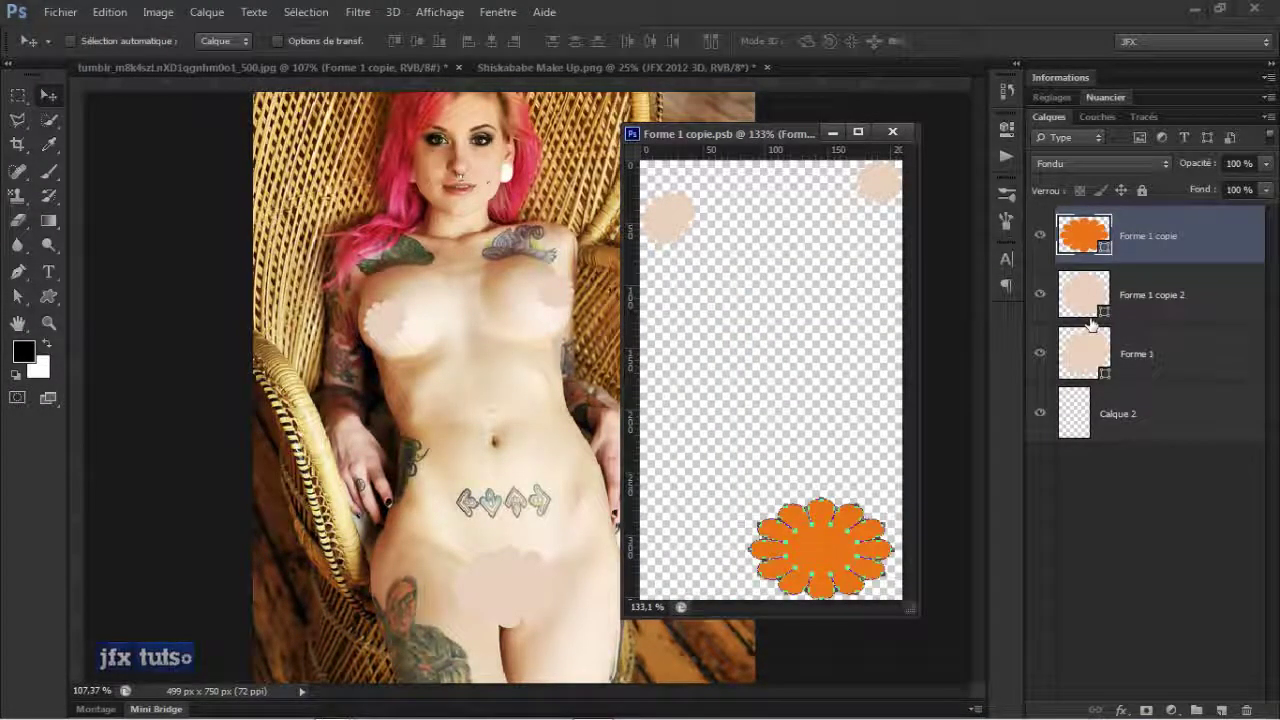
{"action": "key", "text": "ctrl+s"}
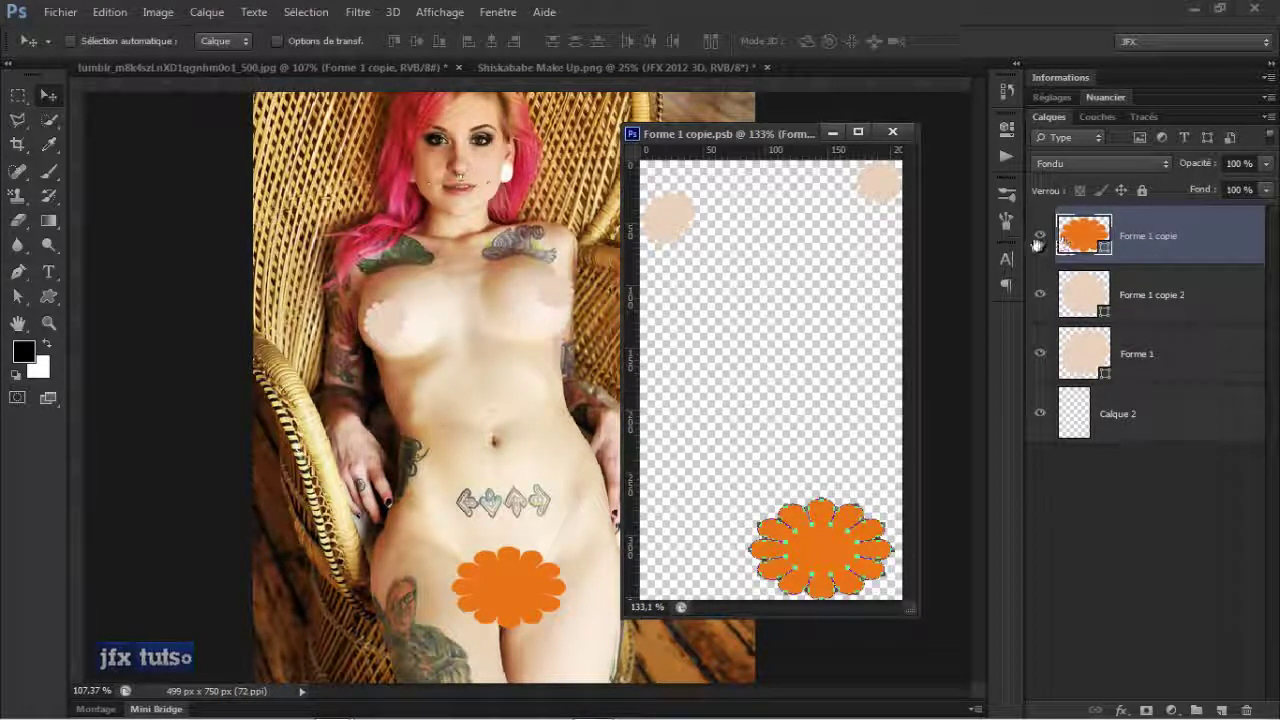
Hide the three existing shape layers and draw a custom heart shape about 71 × 52 px near the canvas's upper left
{"action": "left_click_drag", "start_coordinate": [1039, 240], "coordinate": [1037, 363]}
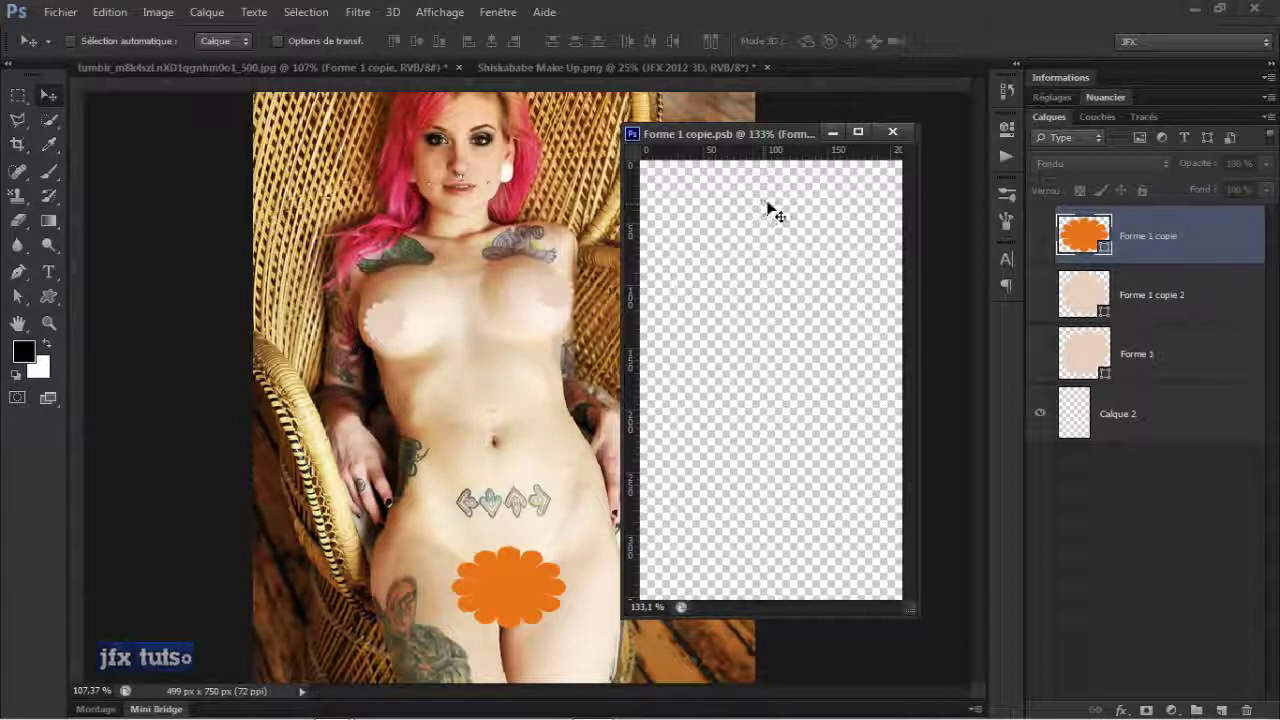
{"action": "key", "text": "u"}
{"action": "mouse_move", "coordinate": [650, 166]}
{"action": "left_mouse_down"}
{"action": "mouse_move", "coordinate": [720, 229]}
{"action": "mouse_move", "coordinate": [741, 231]}
{"action": "left_mouse_up"}
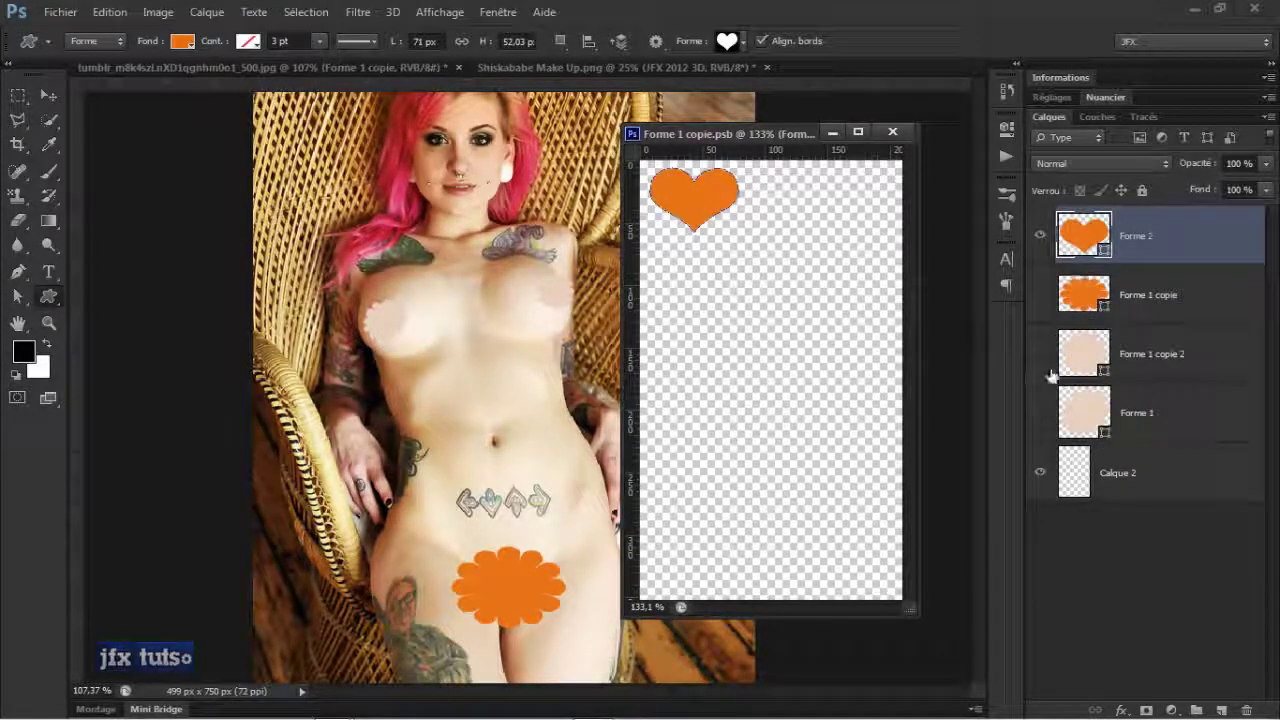
Show the Forme 1 layer and move the heart over its shape
{"action": "left_click", "coordinate": [1040, 420]}
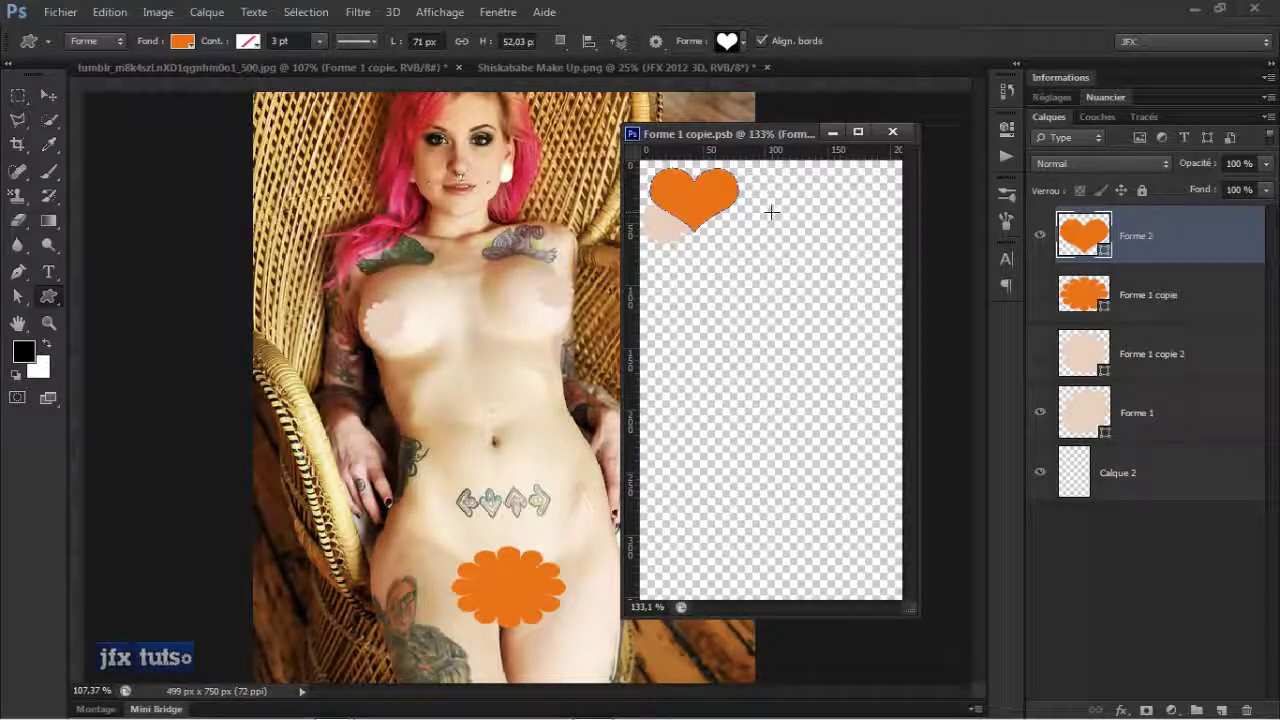
{"action": "key", "text": "v"}
{"action": "left_click_drag", "start_coordinate": [708, 200], "coordinate": [673, 226]}
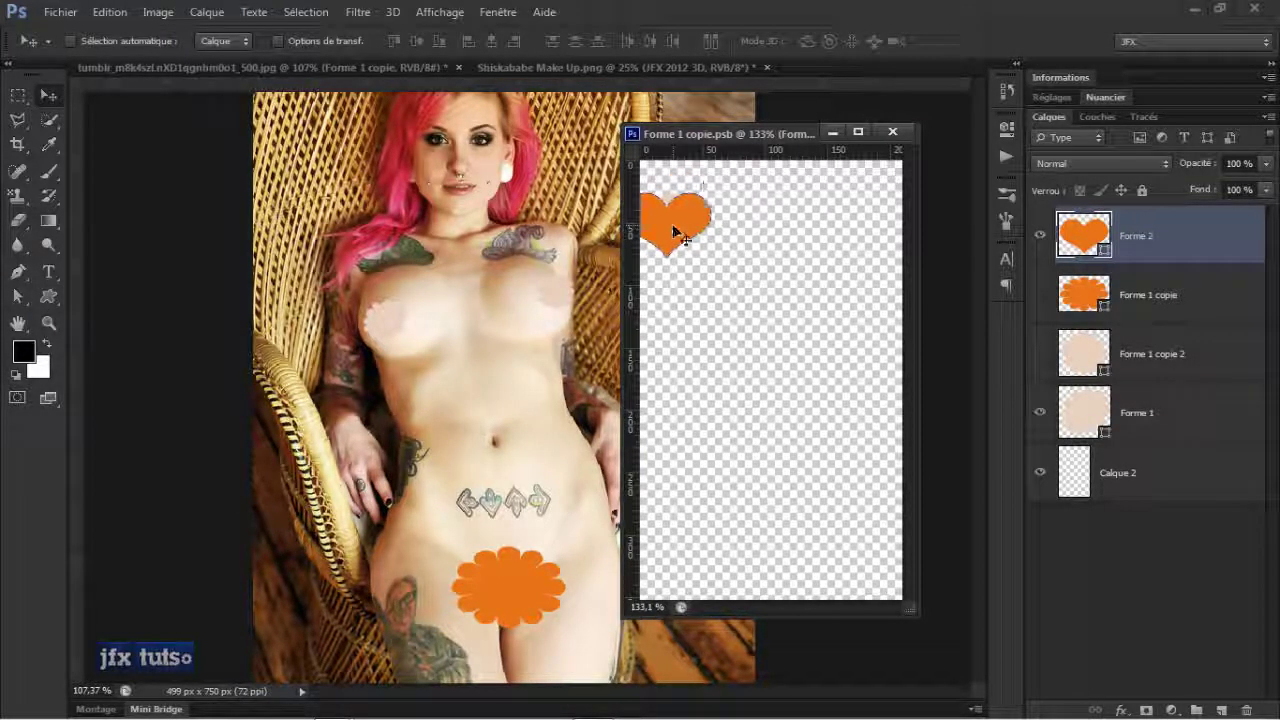
Hide Forme 1, show Forme 1 copie 2 and place a duplicate of the heart over its shape
{"action": "left_click", "coordinate": [1040, 412]}
{"action": "left_click", "coordinate": [1040, 353]}
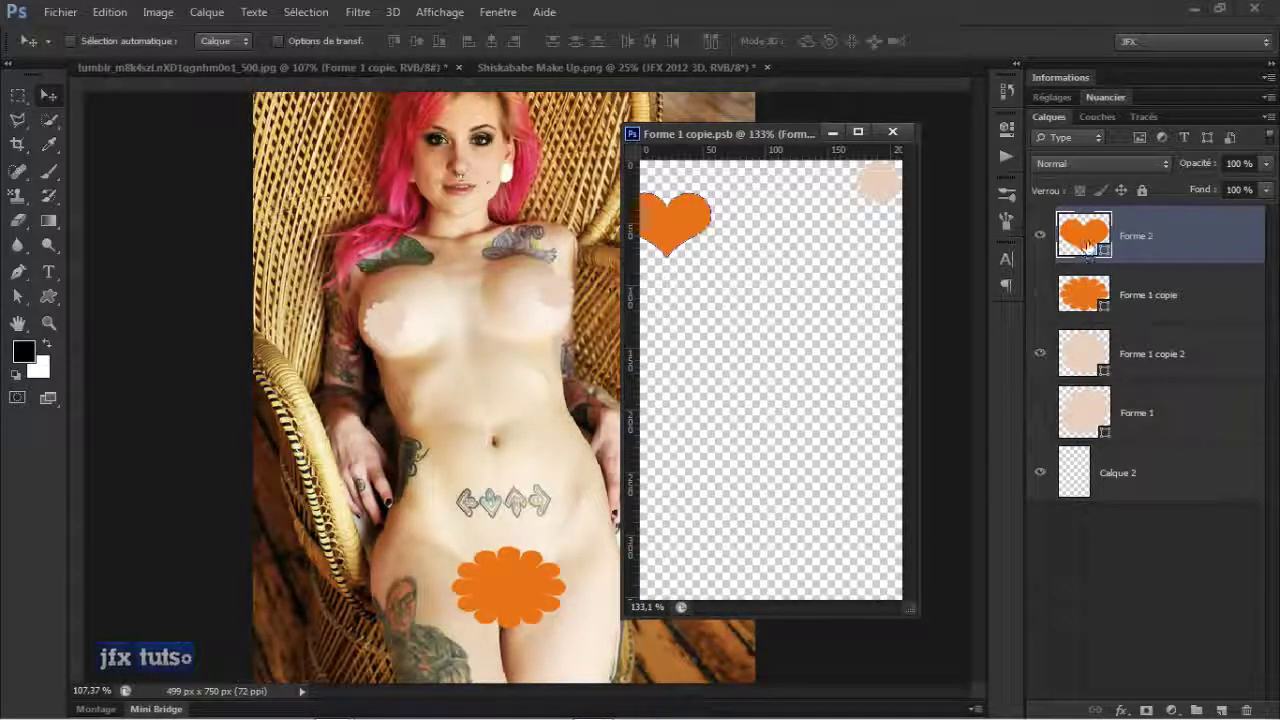
{"action": "left_click_drag", "start_coordinate": [688, 229], "coordinate": [881, 192]}
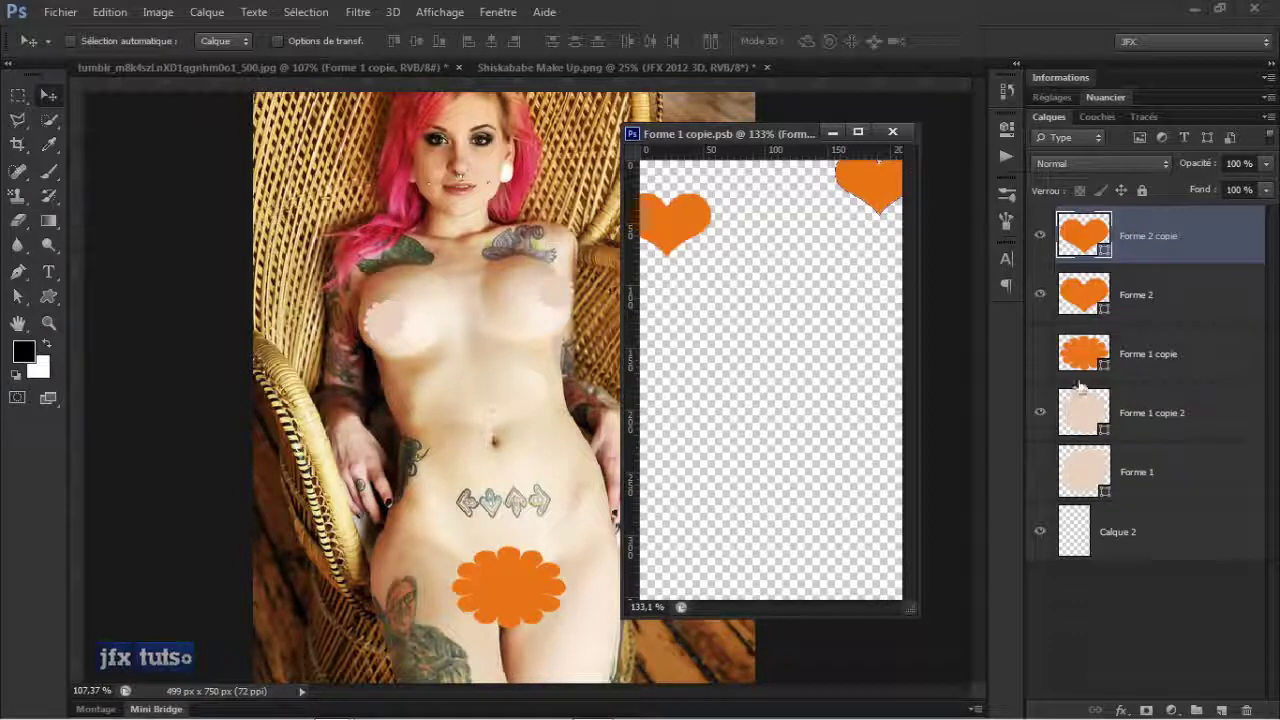
Duplicate the heart over the flower shape, scale the copy to 171.83% by 215.26% and rotate it -22.02° to cover the flower
{"action": "left_click", "coordinate": [1040, 353]}
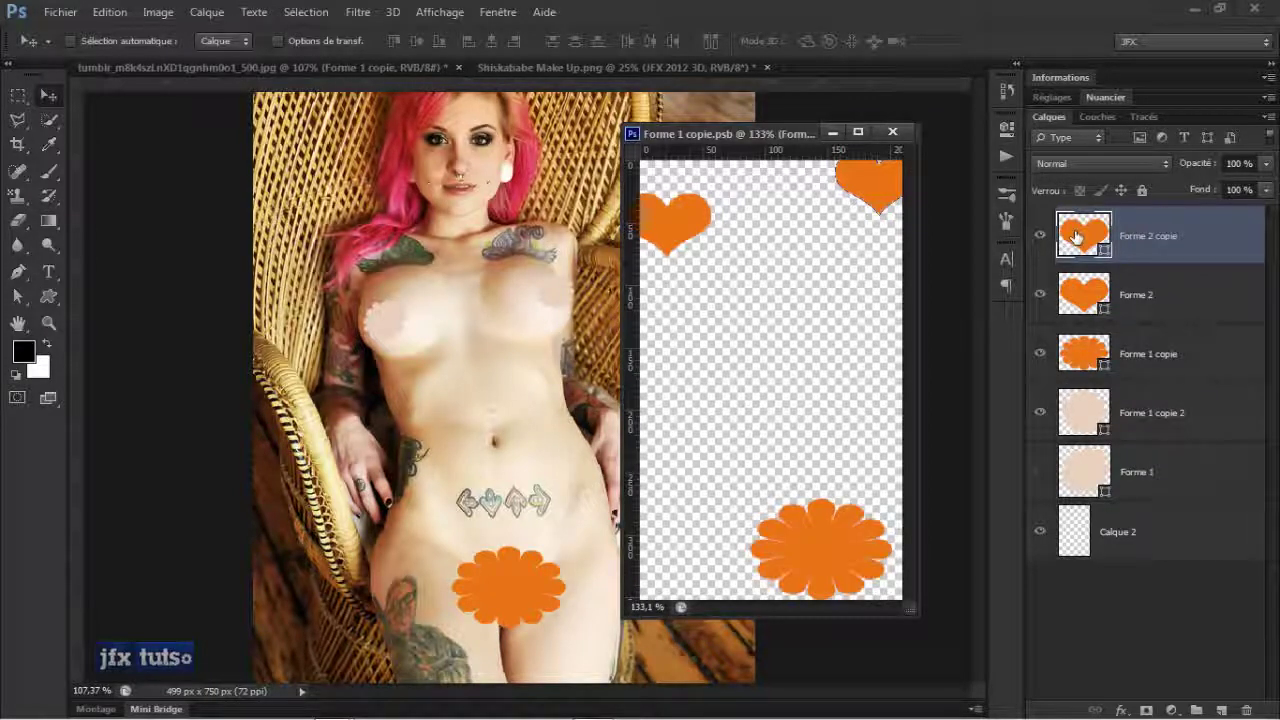
{"action": "left_click_drag", "start_coordinate": [880, 200], "coordinate": [810, 512]}
{"action": "key", "text": "ctrl+t"}
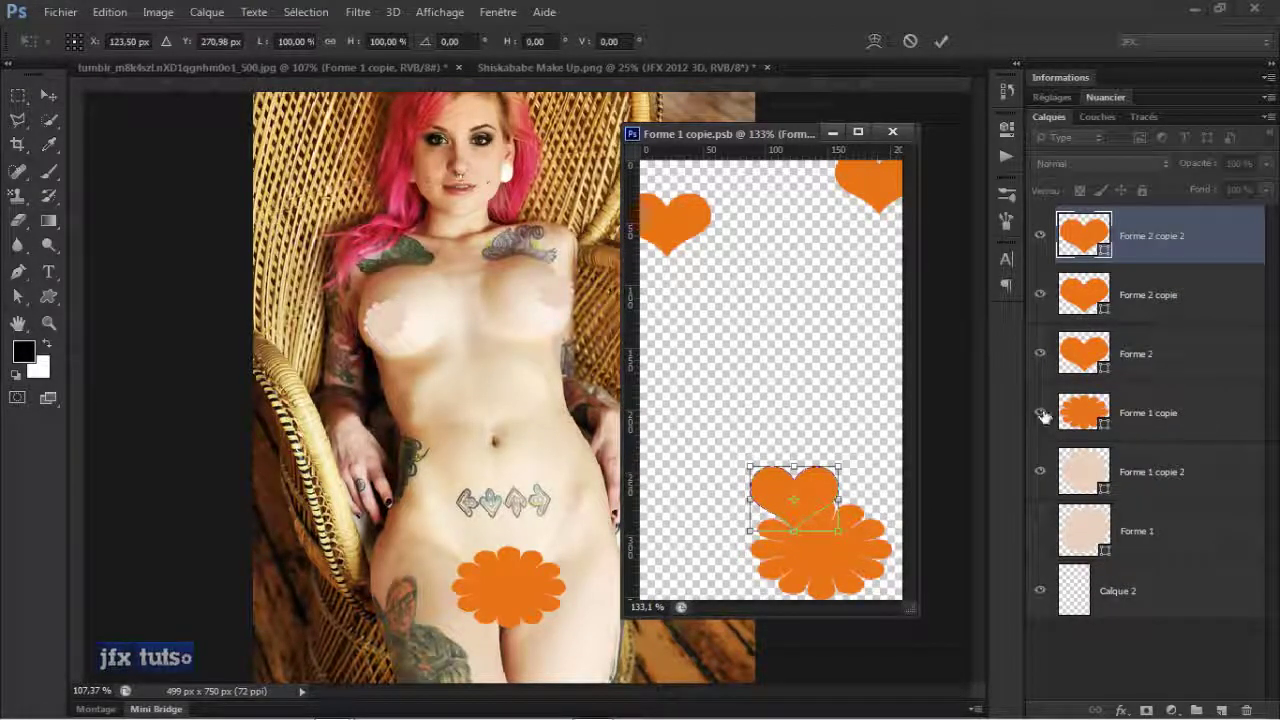
{"action": "left_click_drag", "start_coordinate": [838, 466], "coordinate": [822, 559]}
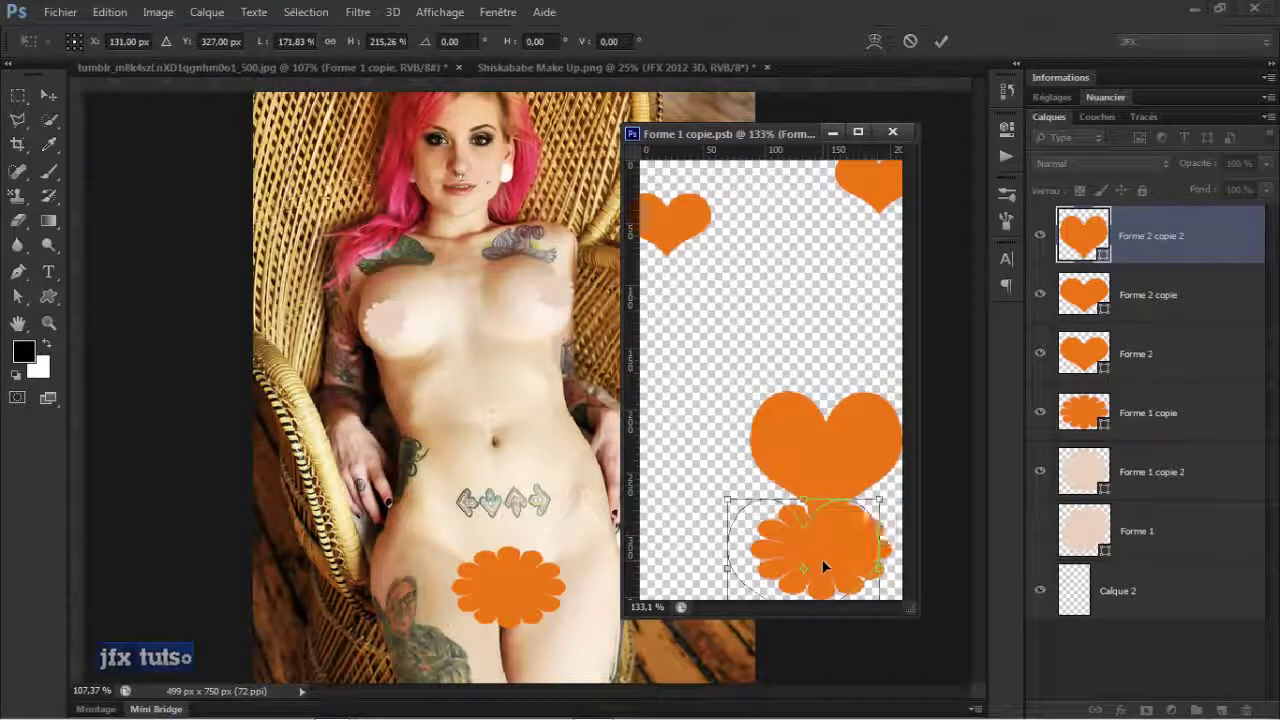
{"action": "left_click_drag", "start_coordinate": [879, 480], "coordinate": [872, 474]}
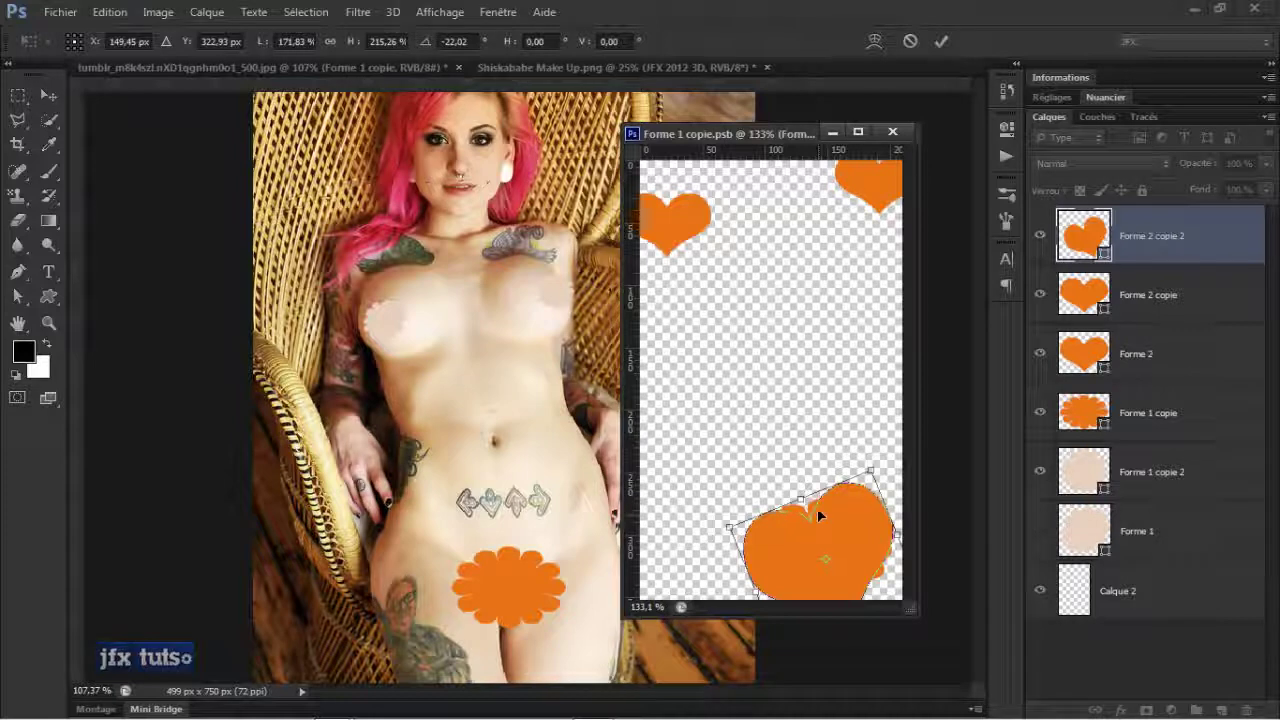
{"action": "key", "text": "Up"}
{"action": "key", "text": "Up"}
{"action": "key", "text": "Up"}
{"action": "key", "text": "Up"}
{"action": "key", "text": "Up"}
{"action": "key", "text": "Up"}
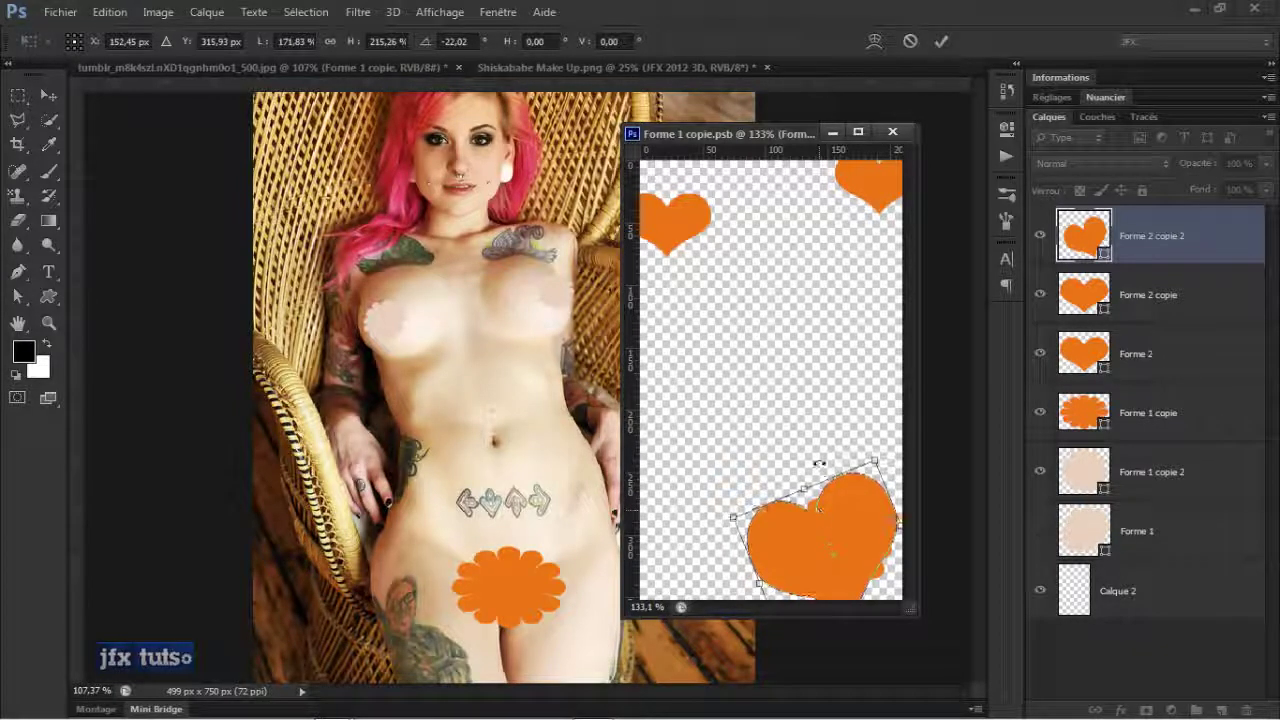
{"action": "key", "text": "Return"}
Hide the orange flower layer Forme 1 copie, save the smart object and check the hearts in the photo document
{"action": "left_click", "coordinate": [1040, 412]}
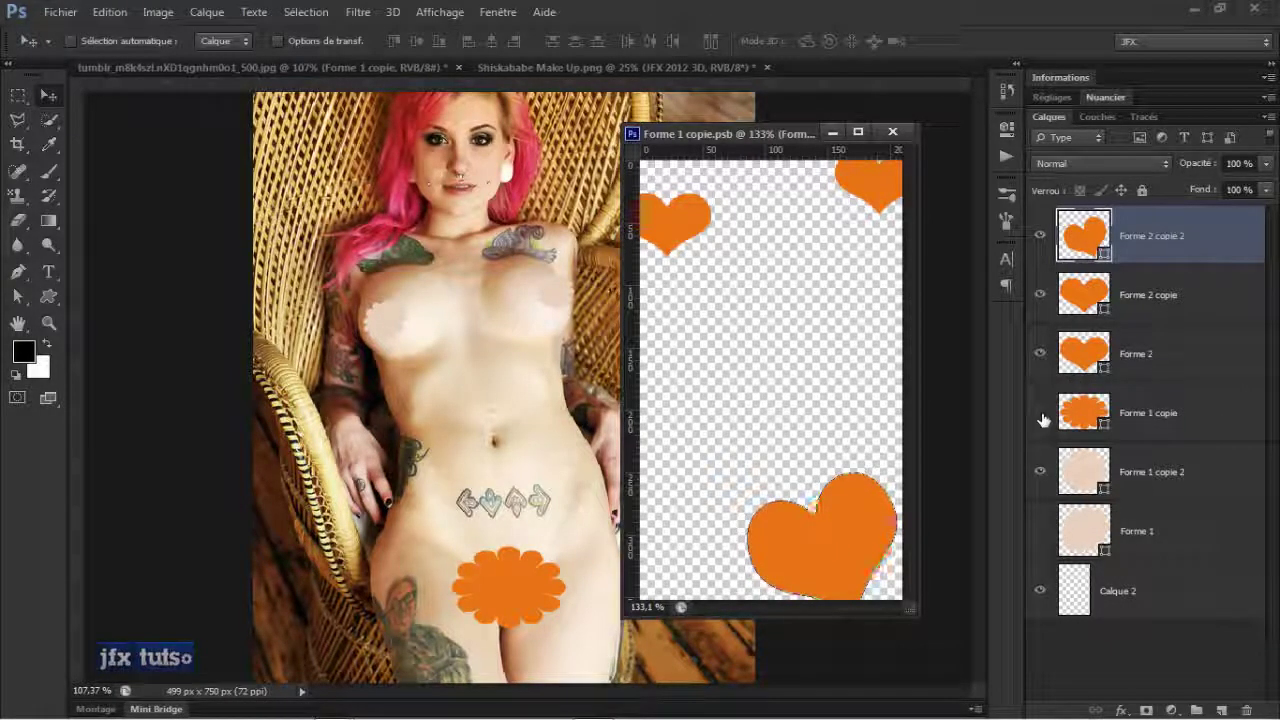
{"action": "key", "text": "ctrl+s"}
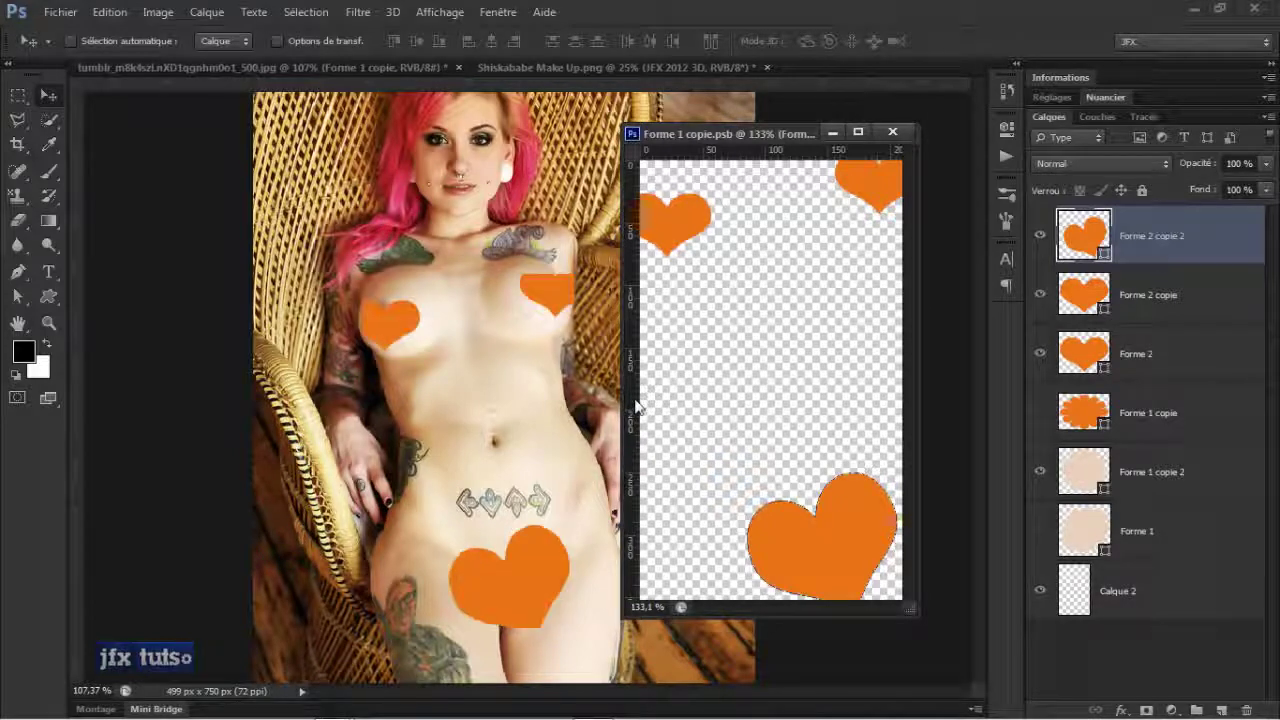
{"action": "left_click", "coordinate": [572, 300]}
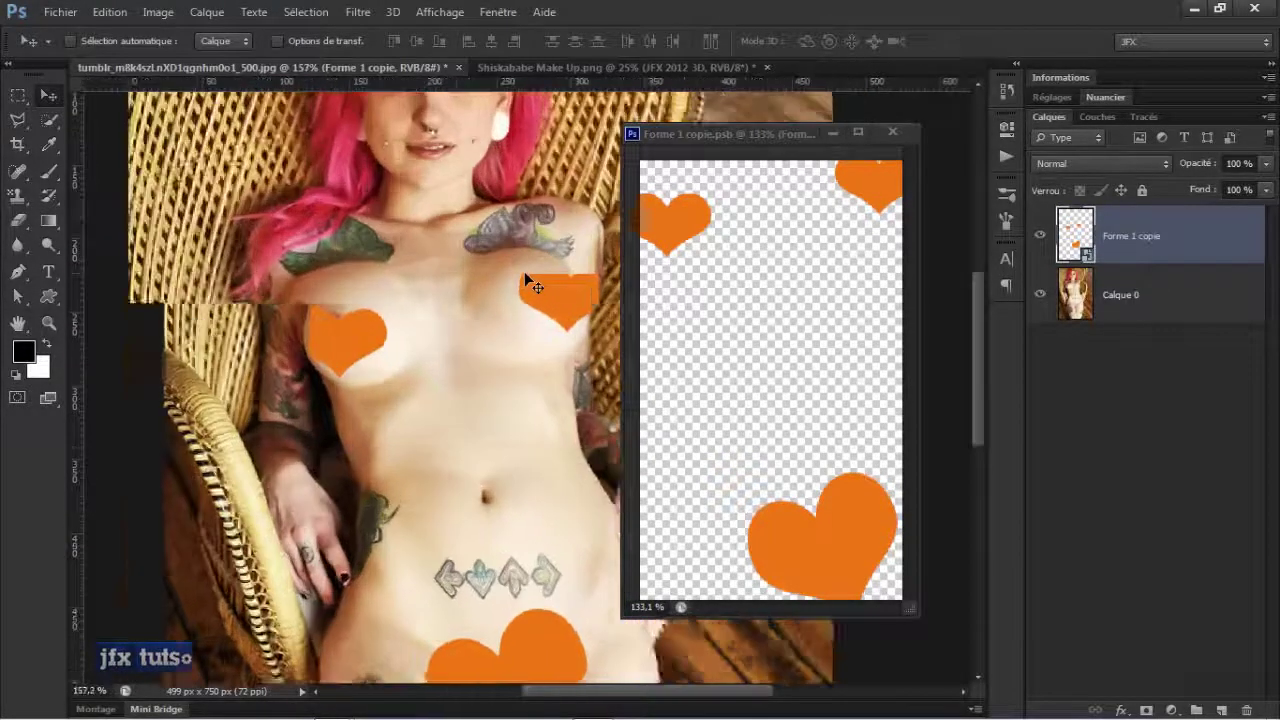
{"action": "scroll", "coordinate": [524, 271], "scroll_direction": "down", "scroll_amount": 3}
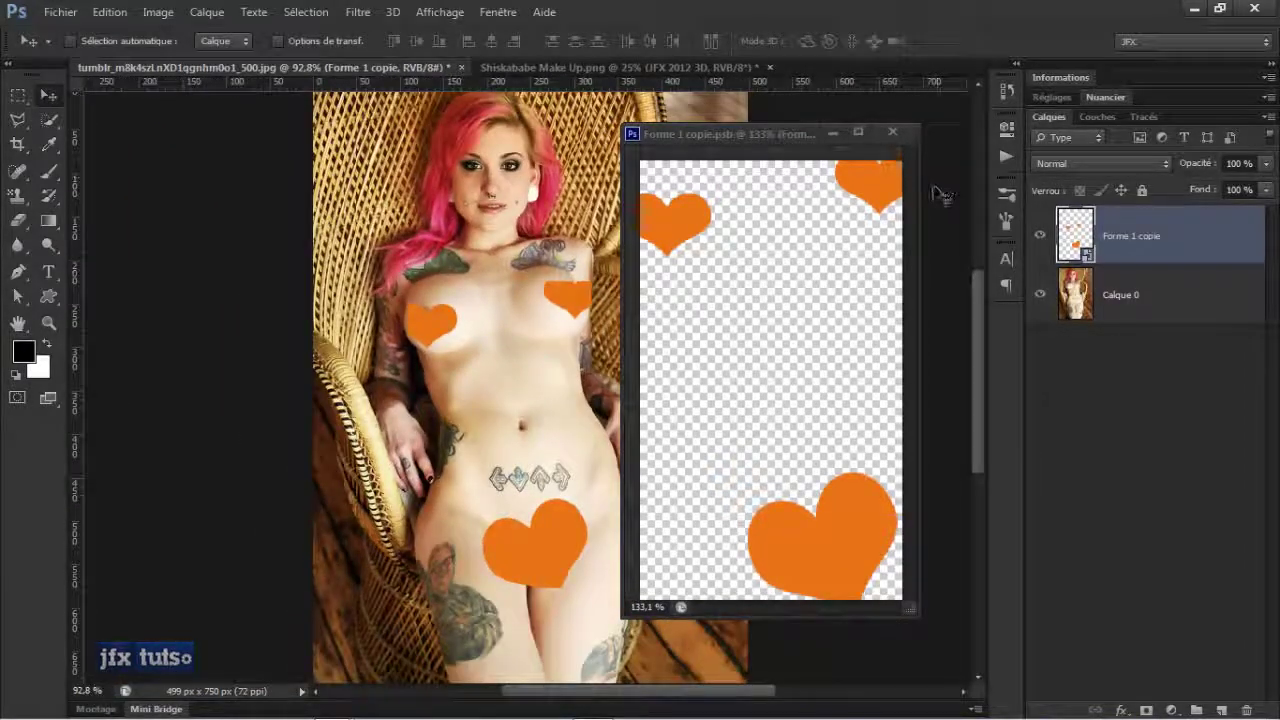
Widen the smart object window, then reposition the upper-right heart and rotate it counterclockwise
{"action": "left_click_drag", "start_coordinate": [914, 172], "coordinate": [957, 163]}
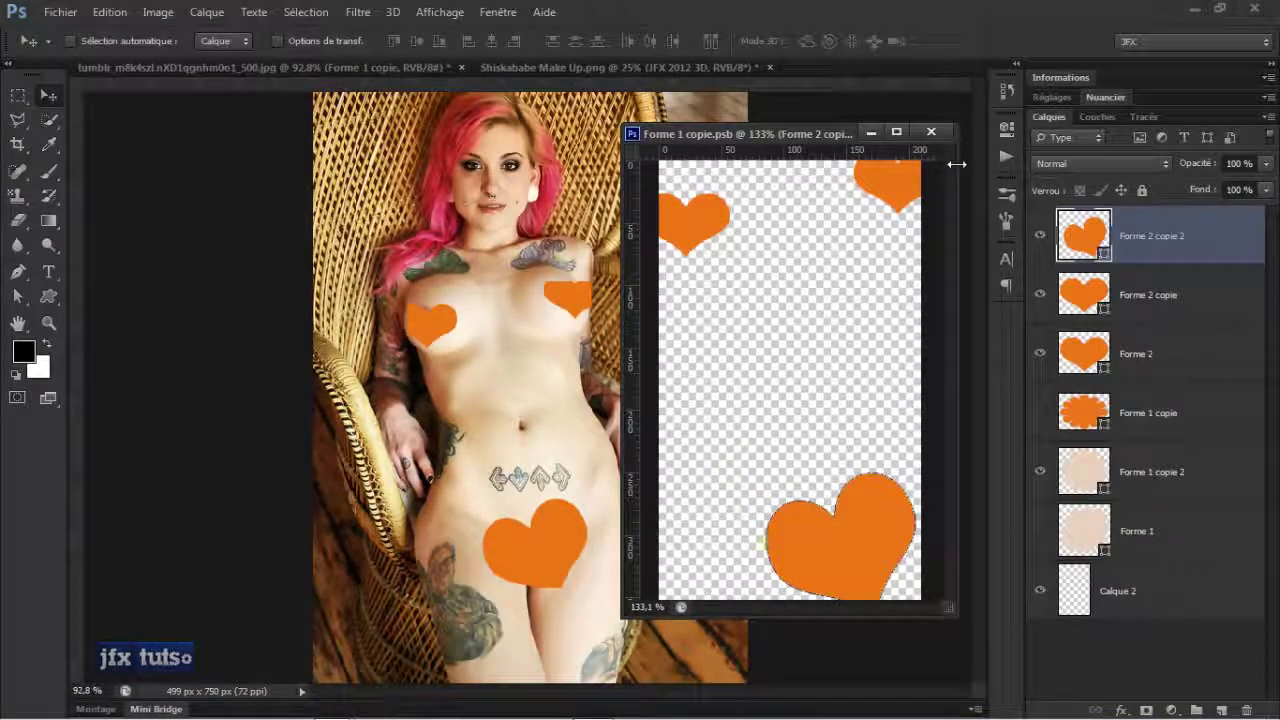
{"action": "left_click", "coordinate": [900, 195], "text": "ctrl"}
{"action": "mouse_move", "coordinate": [896, 196]}
{"action": "left_mouse_down"}
{"action": "mouse_move", "coordinate": [885, 180]}
{"action": "mouse_move", "coordinate": [887, 211]}
{"action": "mouse_move", "coordinate": [985, 183]}
{"action": "mouse_move", "coordinate": [891, 200]}
{"action": "mouse_move", "coordinate": [910, 200]}
{"action": "left_mouse_up"}
{"action": "key", "text": "ctrl+t"}
{"action": "key", "text": "Return"}
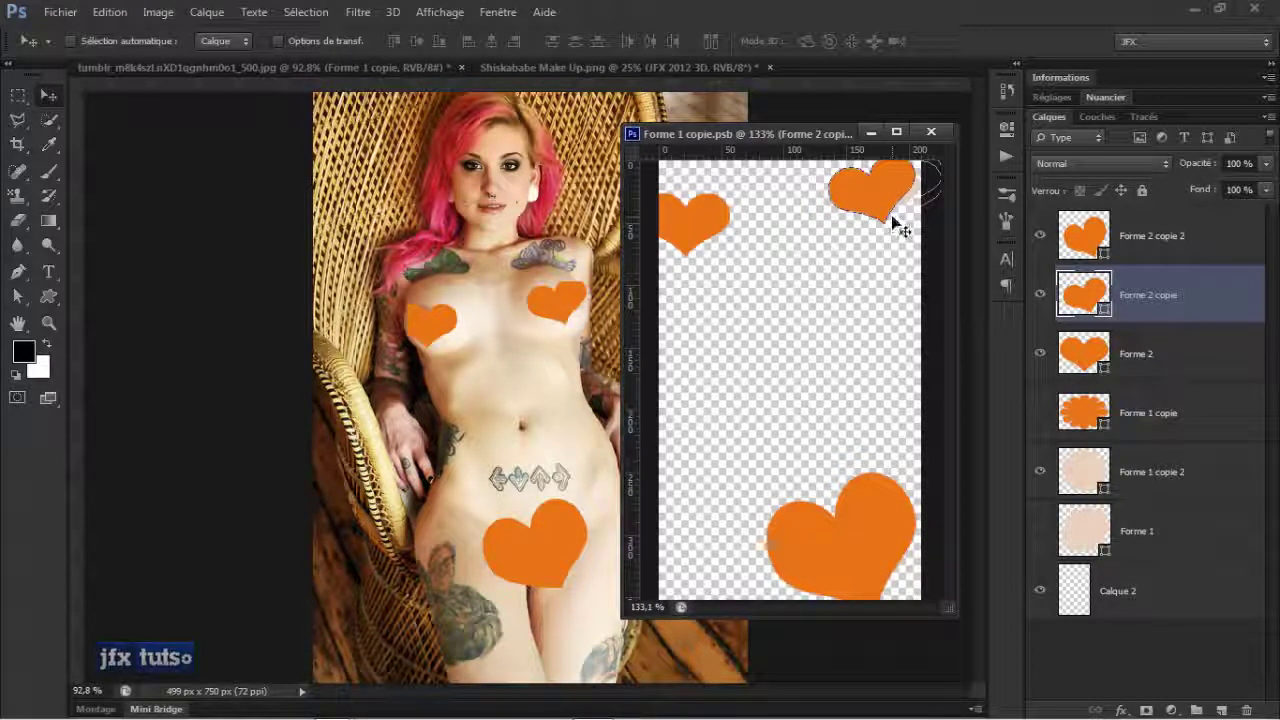
Move the upper-right heart fully inside the canvas and close the smart object document with its changes saved
{"action": "scroll", "coordinate": [928, 207], "scroll_direction": "down", "scroll_amount": 2}
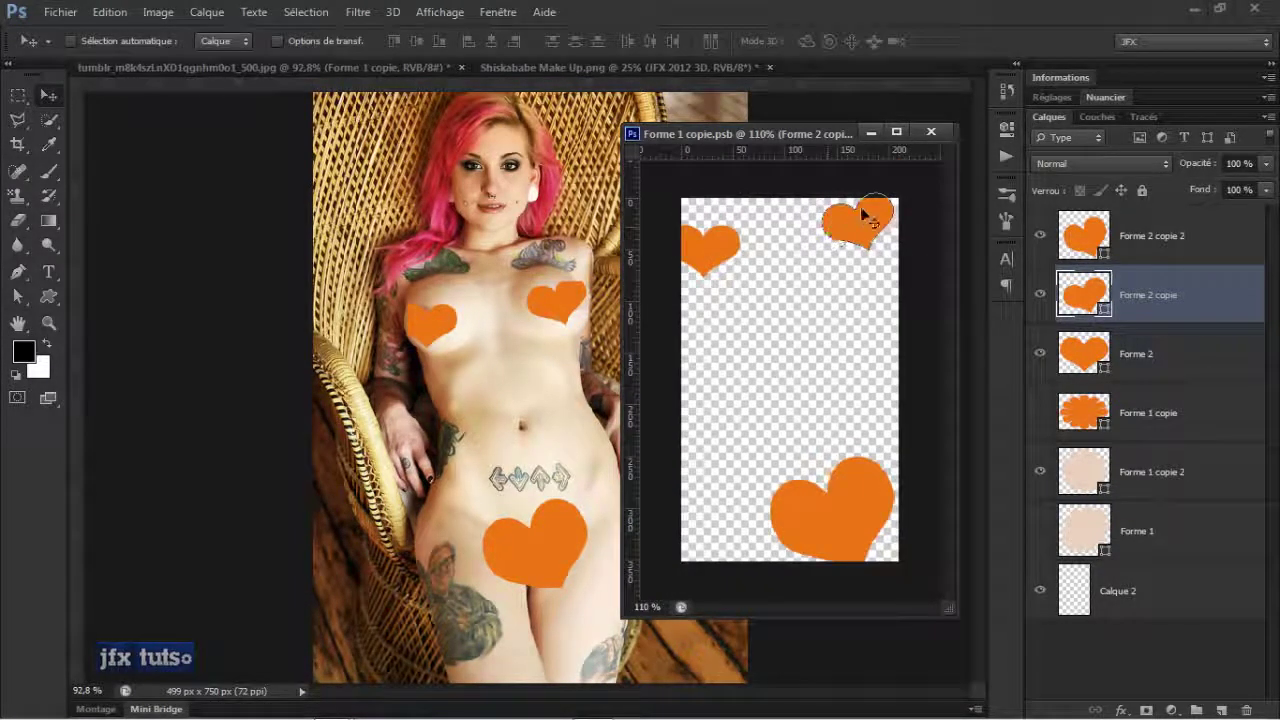
{"action": "left_click_drag", "start_coordinate": [862, 210], "coordinate": [871, 228]}
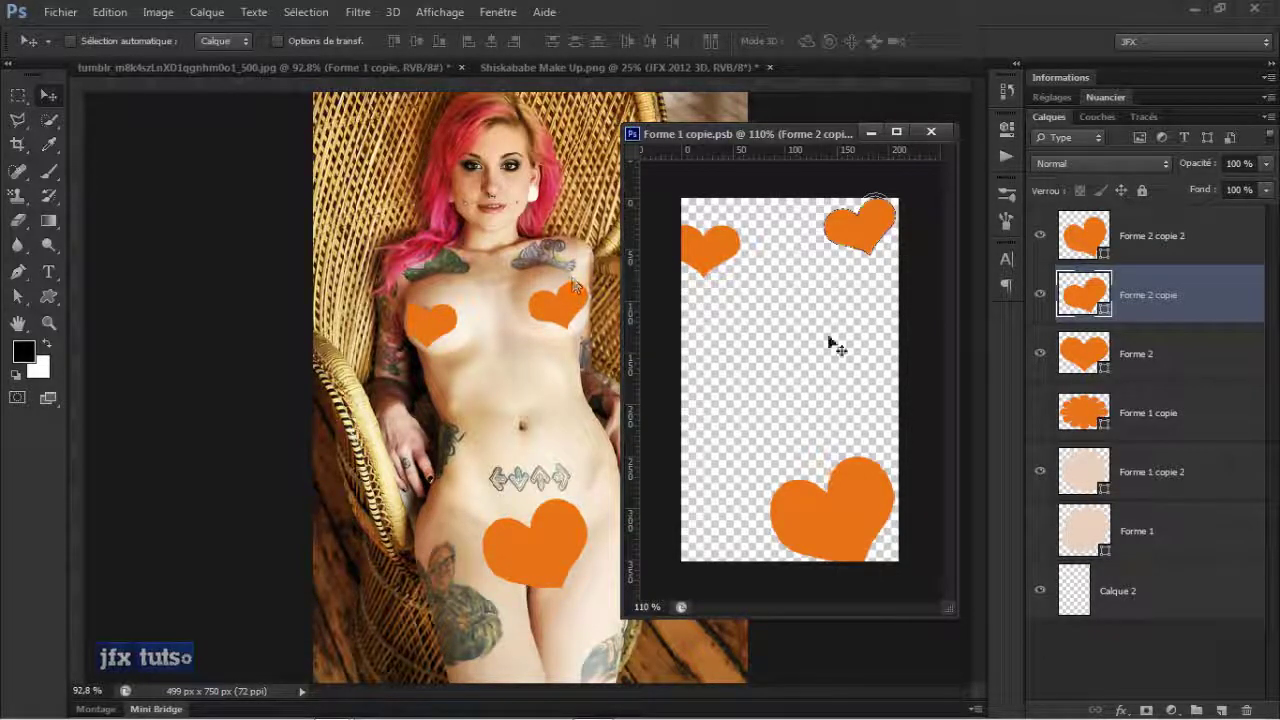
{"action": "left_click", "coordinate": [931, 131]}
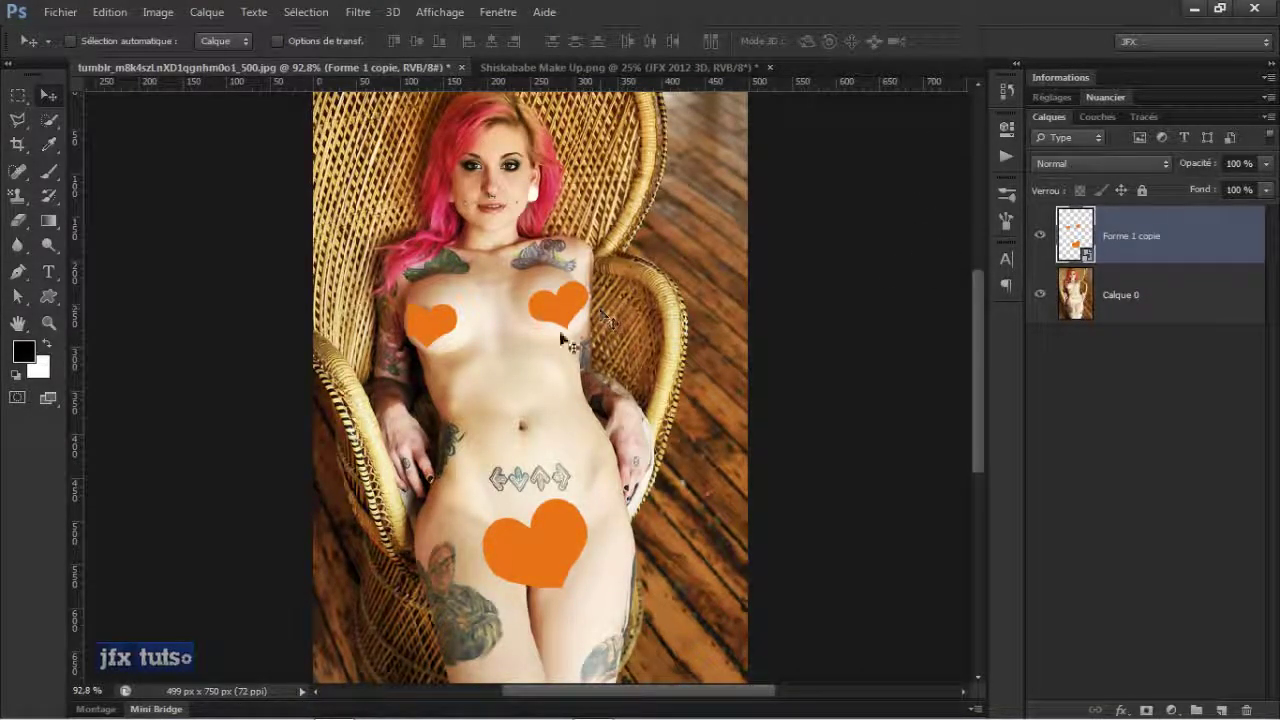
Open the contents of the Forme 1 copie smart object to review its layers, and close that document again
{"action": "double_click", "coordinate": [1088, 258]}
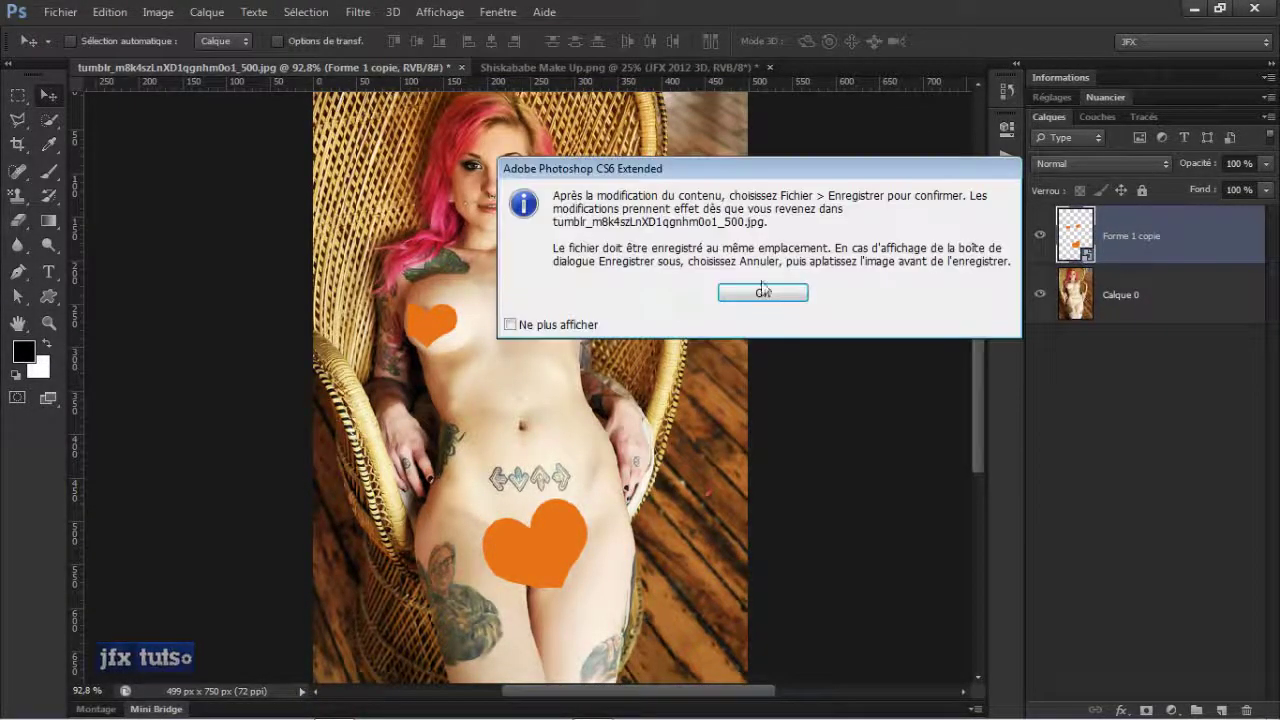
{"action": "left_click", "coordinate": [762, 291]}
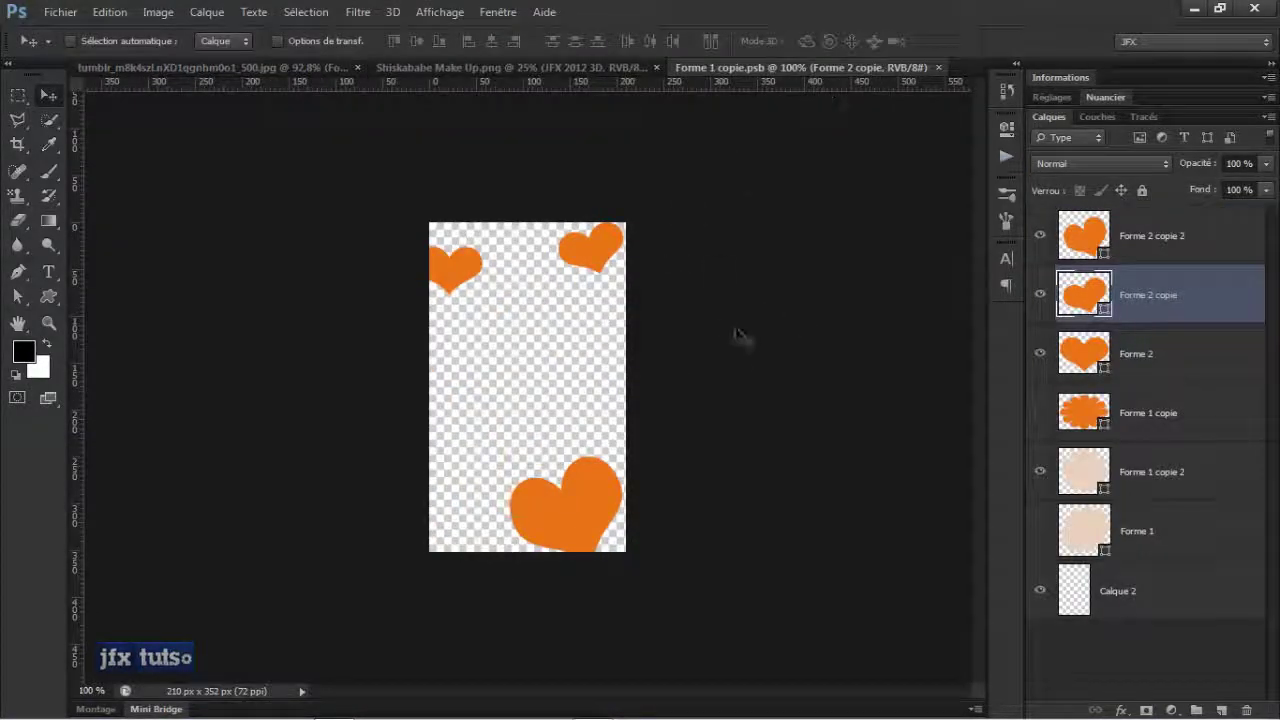
{"action": "left_click", "coordinate": [939, 67]}
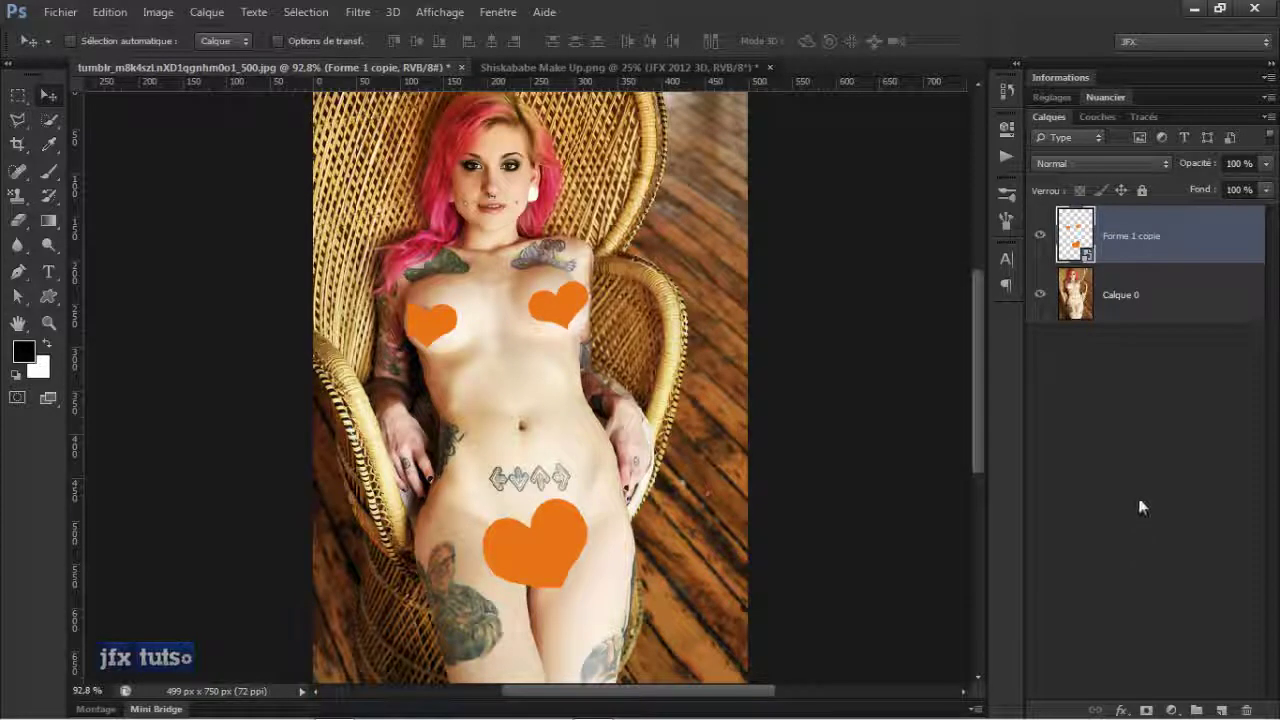
Add a new layer above the hearts and fill it with a diagonal linear gradient using the violet-to-orange preset
{"action": "left_click", "coordinate": [1219, 710]}
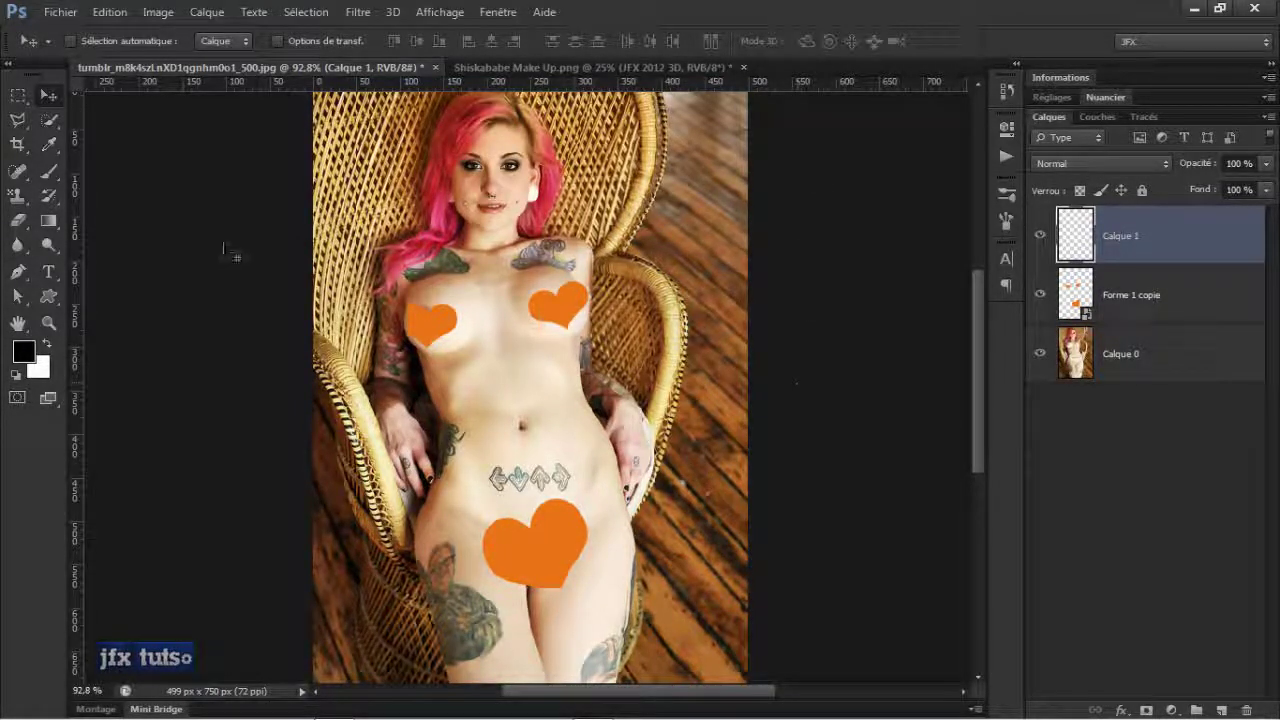
{"action": "key", "text": "g"}
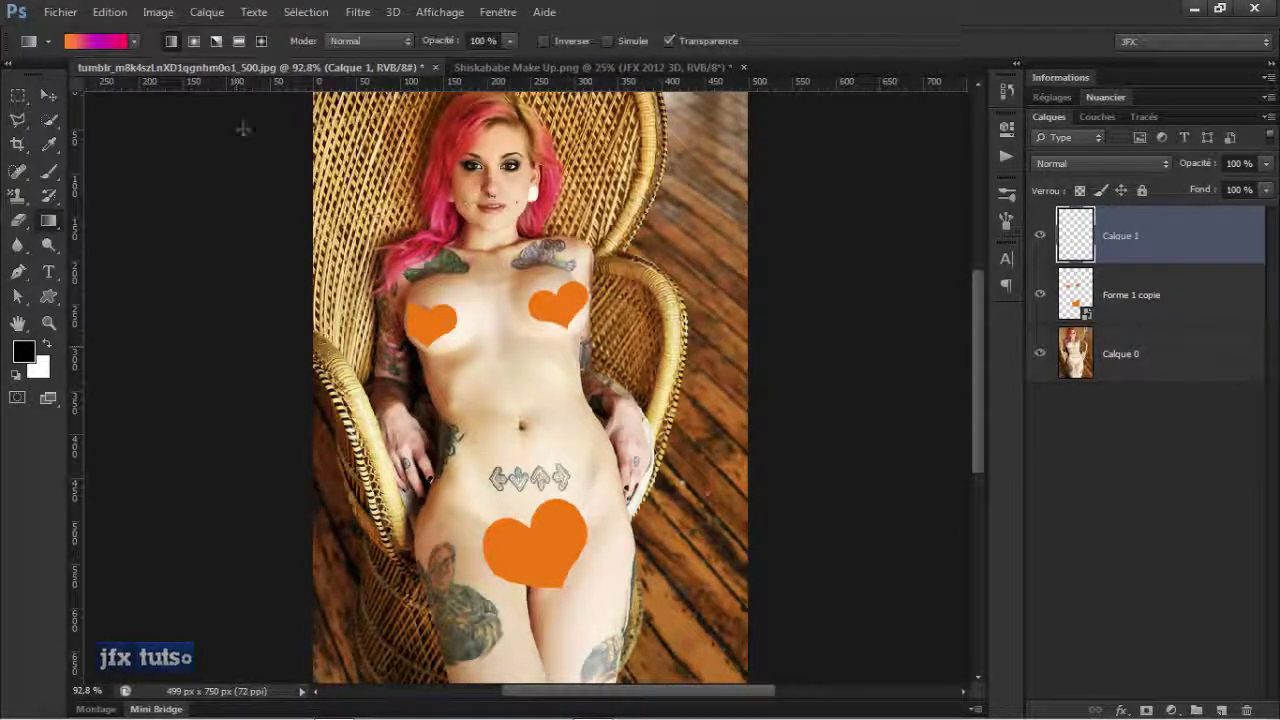
{"action": "left_click", "coordinate": [125, 41]}
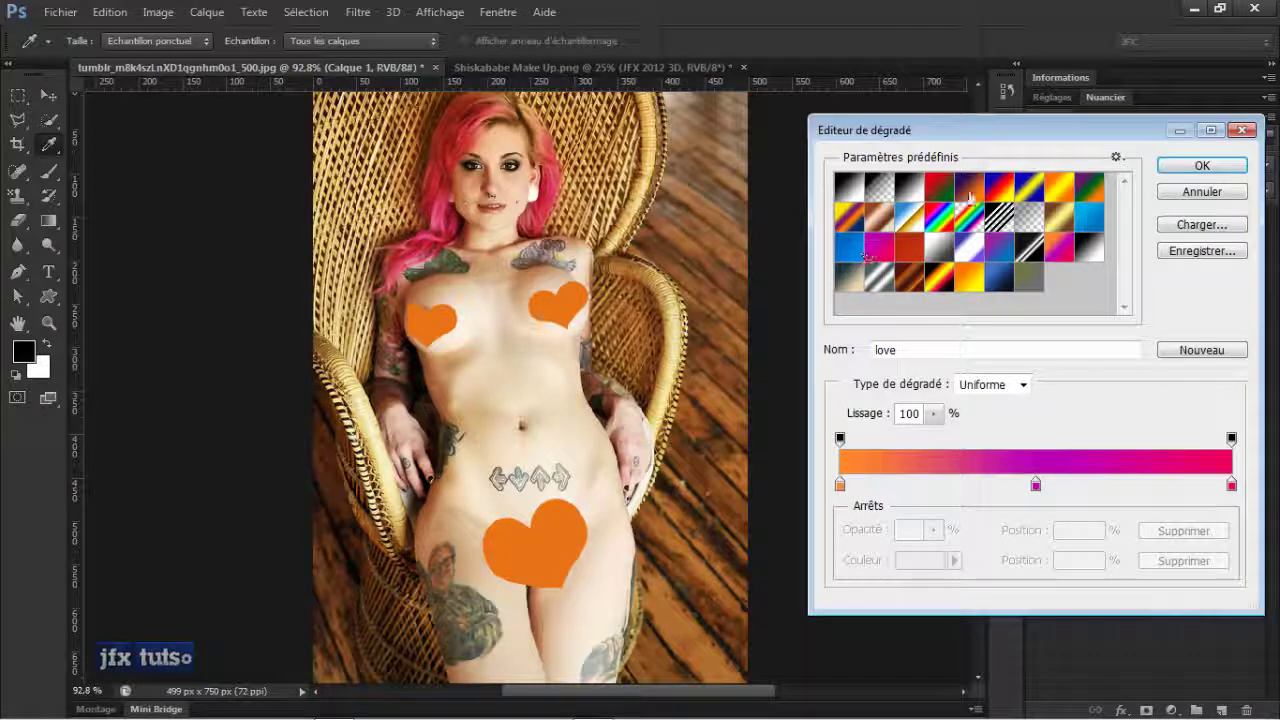
{"action": "left_click", "coordinate": [969, 188]}
{"action": "left_click", "coordinate": [1208, 168]}
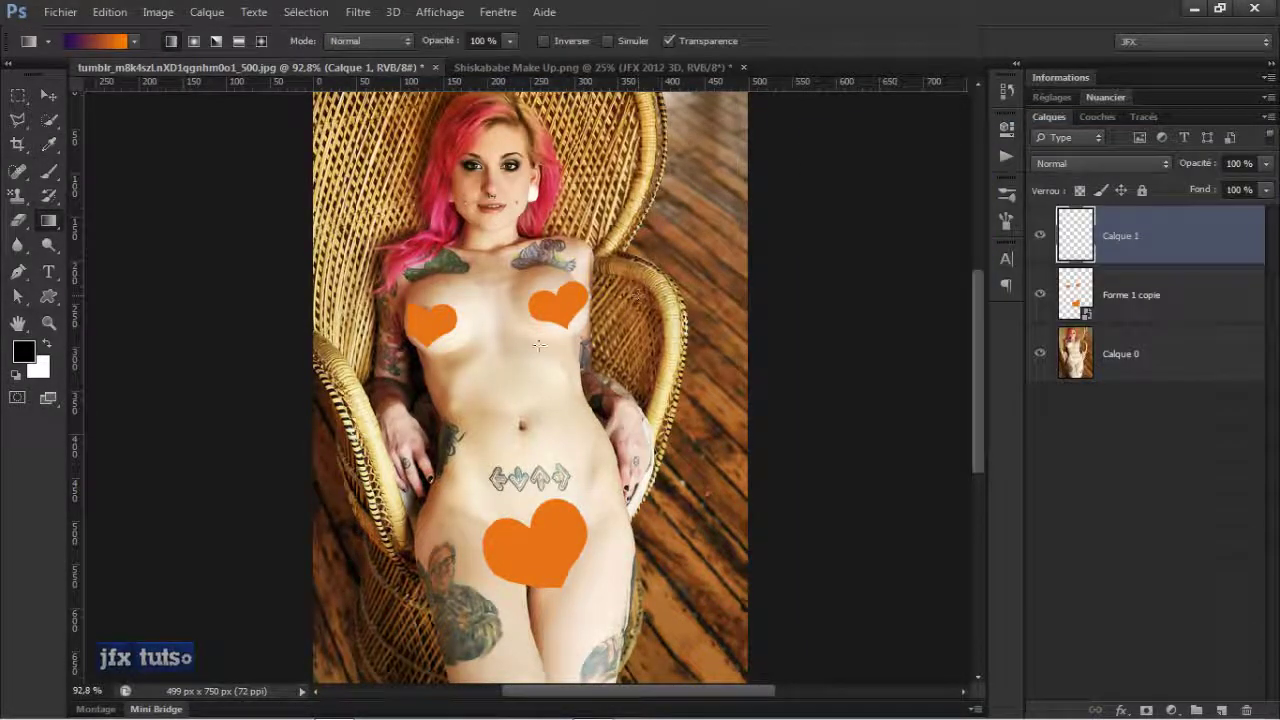
{"action": "left_click_drag", "start_coordinate": [372, 240], "coordinate": [544, 408]}
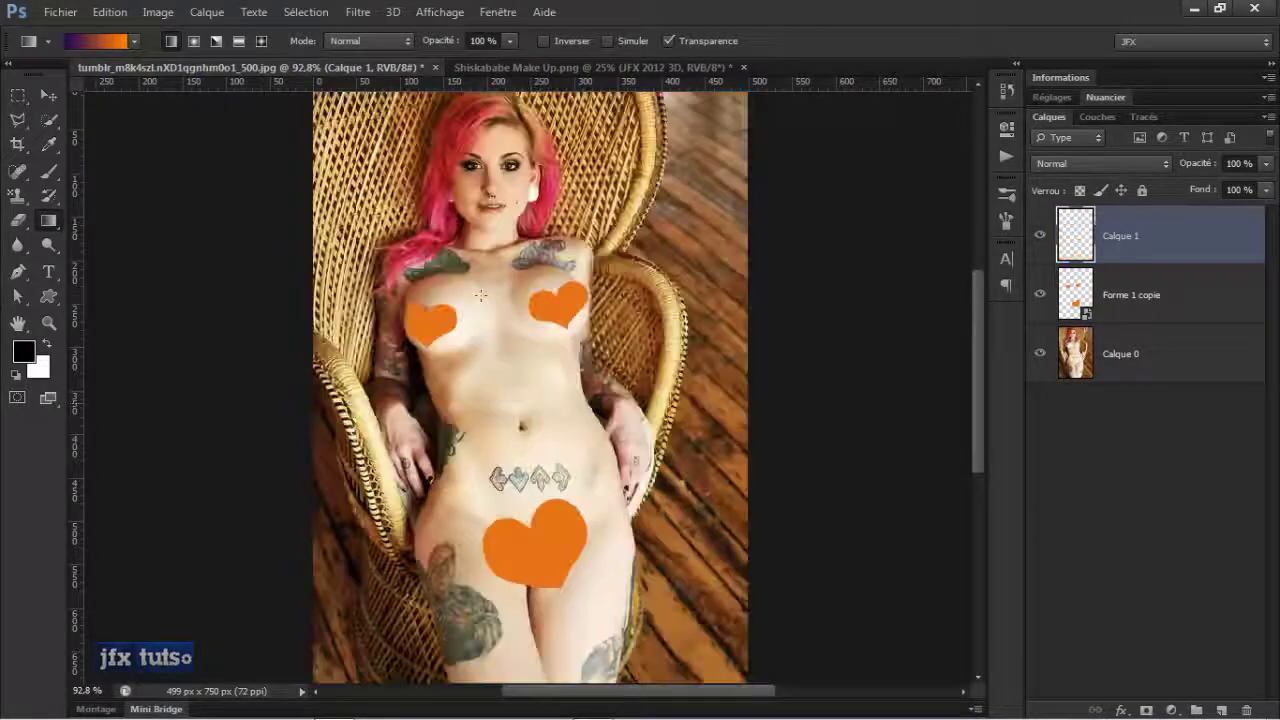
{"action": "key", "text": "ctrl+z"}
{"action": "left_click_drag", "start_coordinate": [430, 252], "coordinate": [636, 520]}
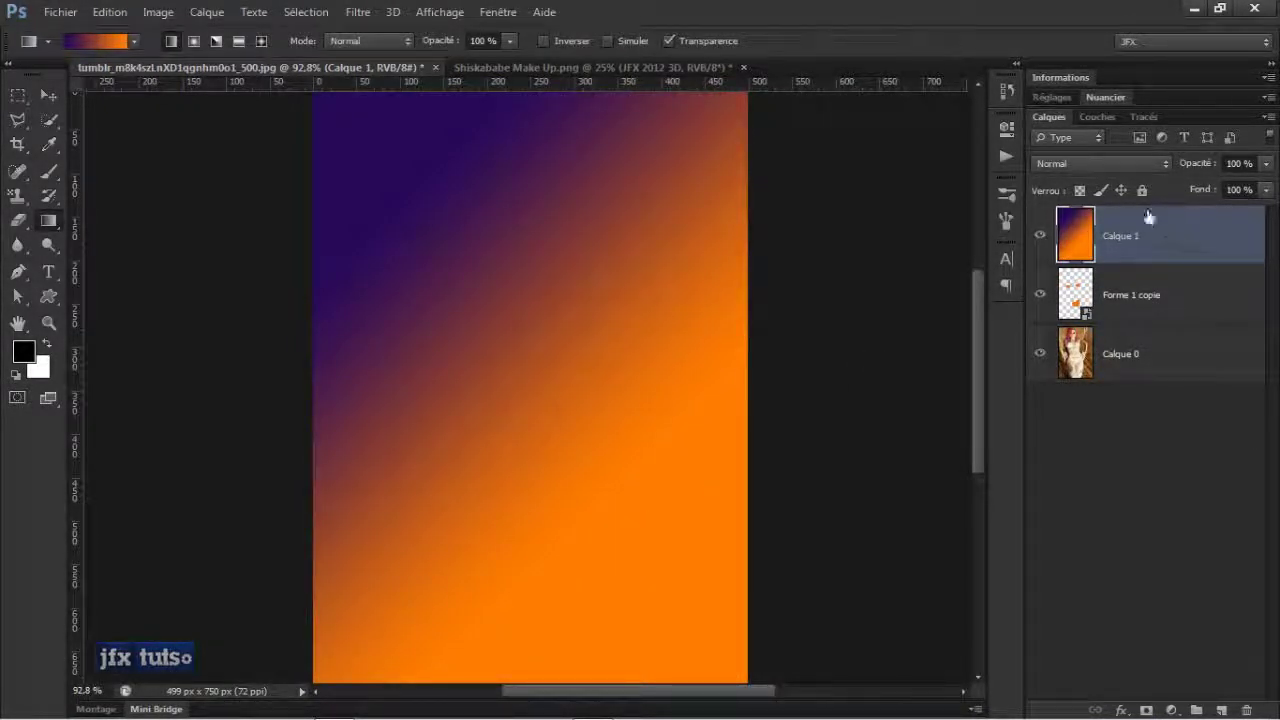
Try the Superposition and Incrustation blend modes on the gradient layer, and settle on Lumière tamisée
{"action": "left_click", "coordinate": [1125, 163]}
{"action": "left_click", "coordinate": [1098, 333]}
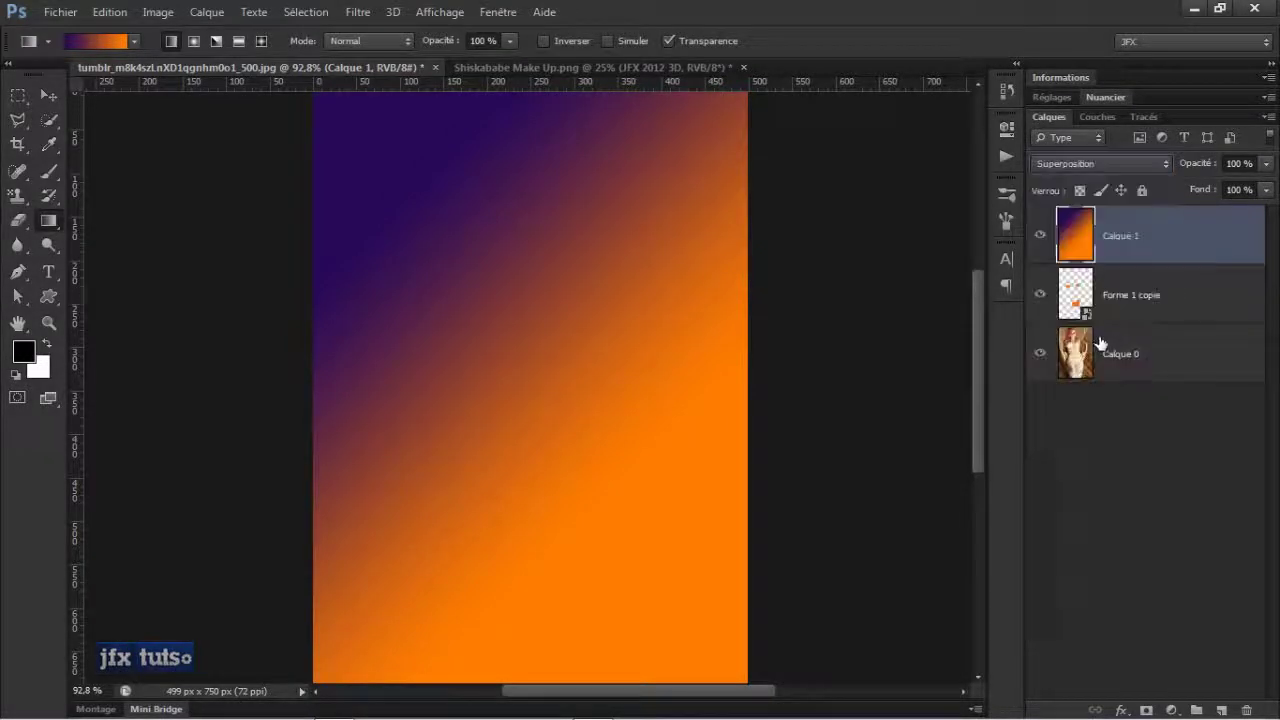
{"action": "left_click", "coordinate": [1106, 164]}
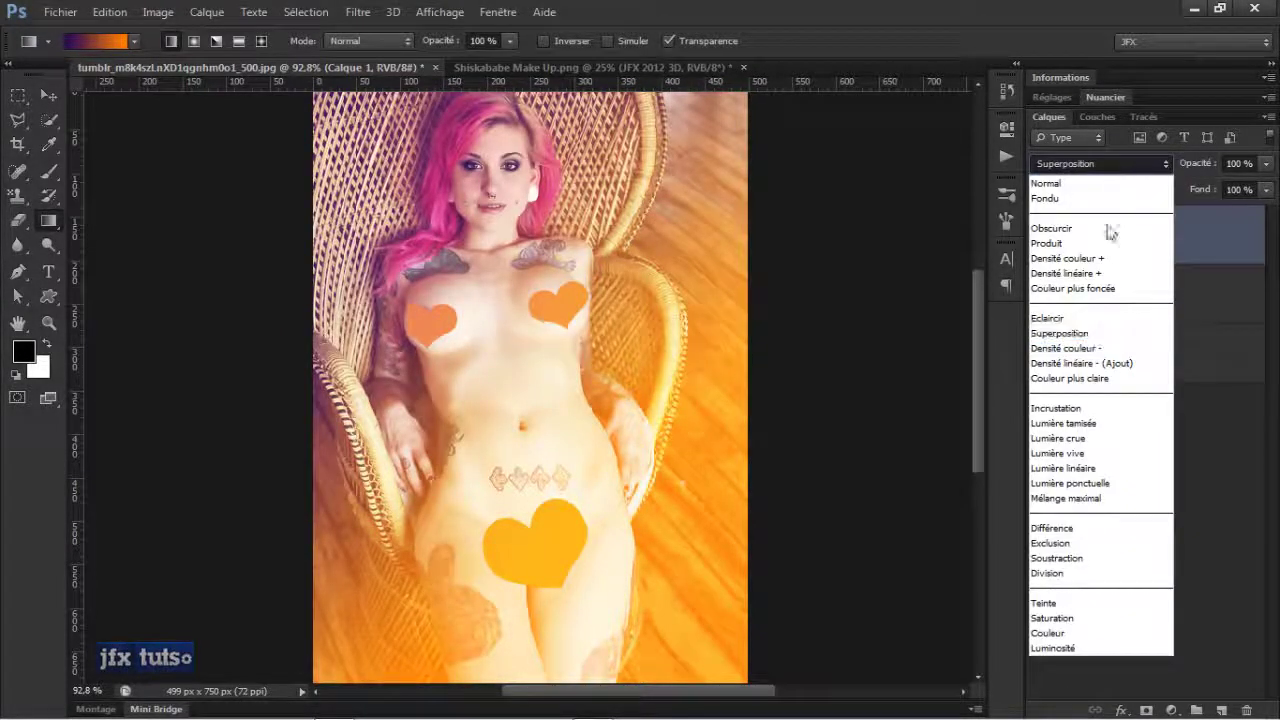
{"action": "left_click", "coordinate": [1098, 410]}
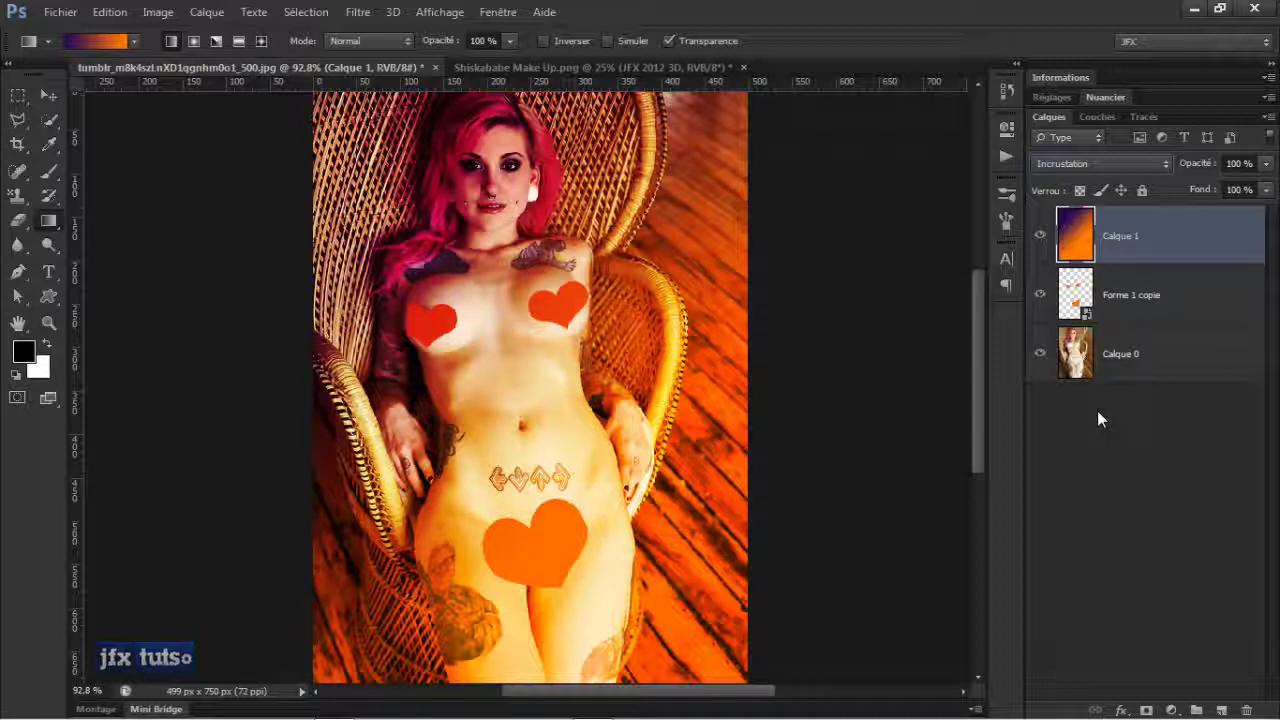
{"action": "mouse_move", "coordinate": [1203, 170]}
{"action": "left_mouse_down"}
{"action": "mouse_move", "coordinate": [1164, 166]}
{"action": "mouse_move", "coordinate": [1212, 167]}
{"action": "left_mouse_up"}
{"action": "left_click", "coordinate": [1110, 164]}
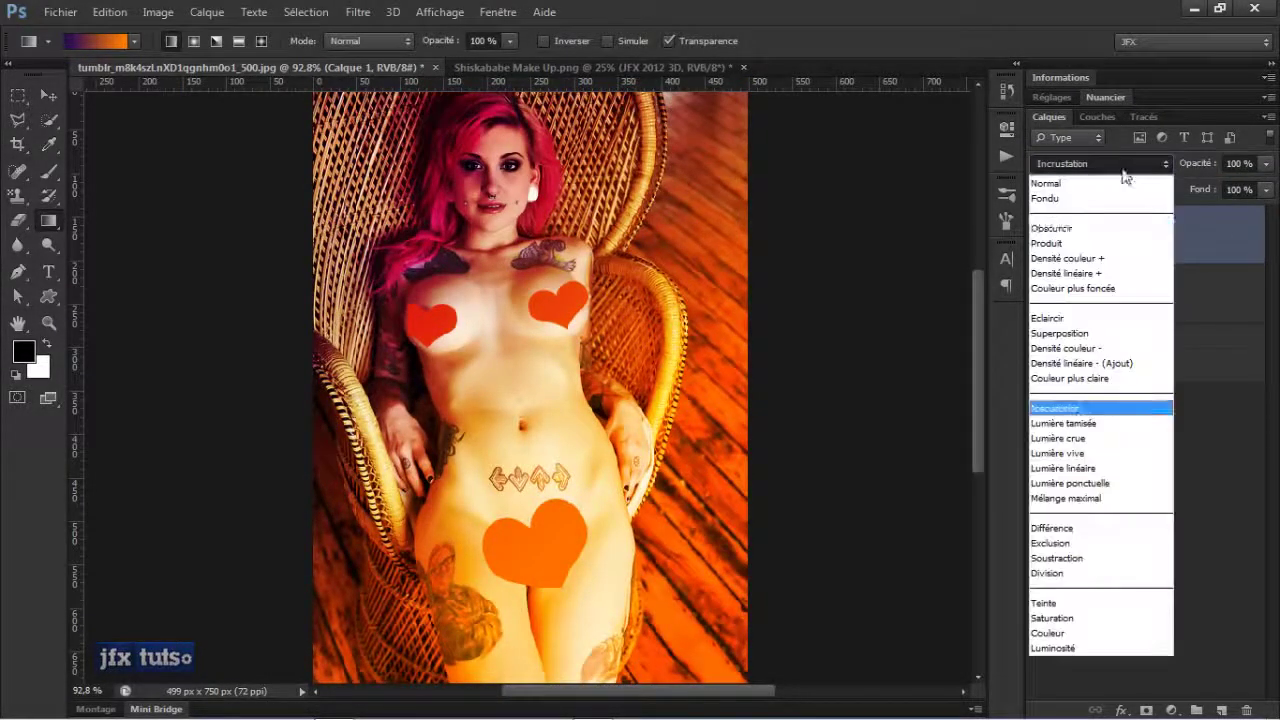
{"action": "left_click", "coordinate": [1078, 423]}
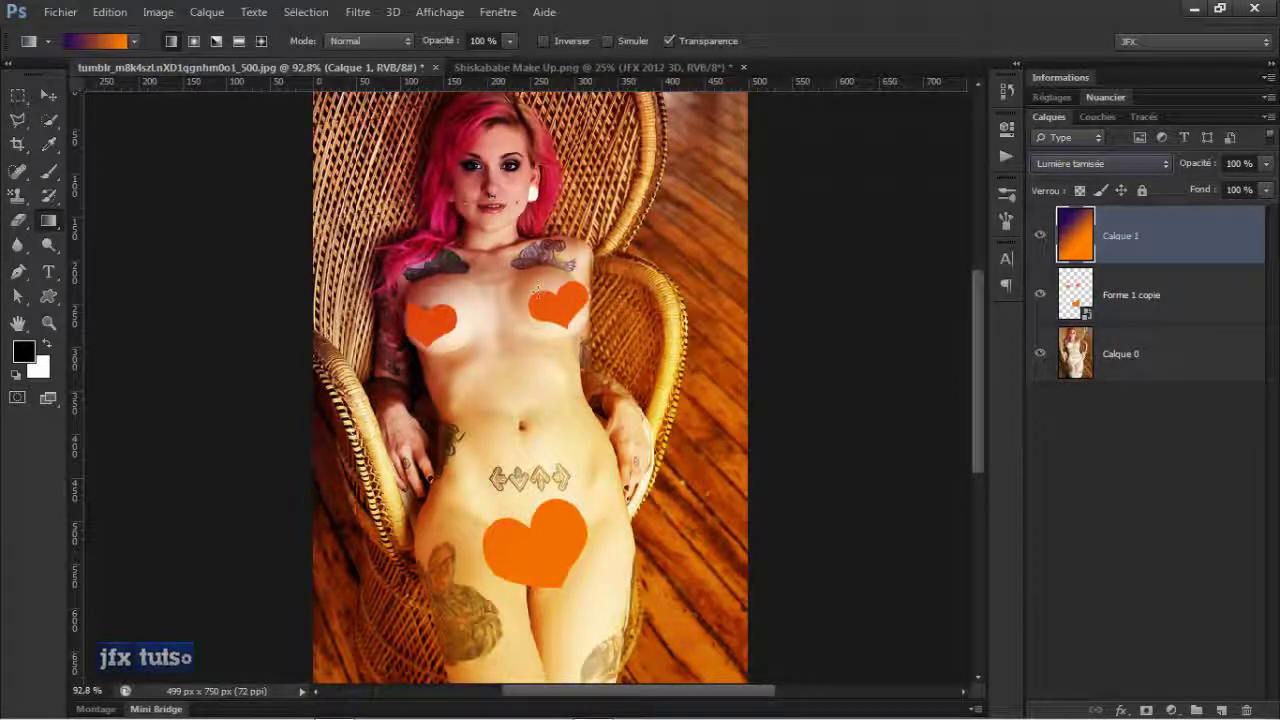
Redraw the gradient in several directions, ending with a tilted one that is violet at the top and orange below
{"action": "left_click_drag", "start_coordinate": [508, 335], "coordinate": [600, 489]}
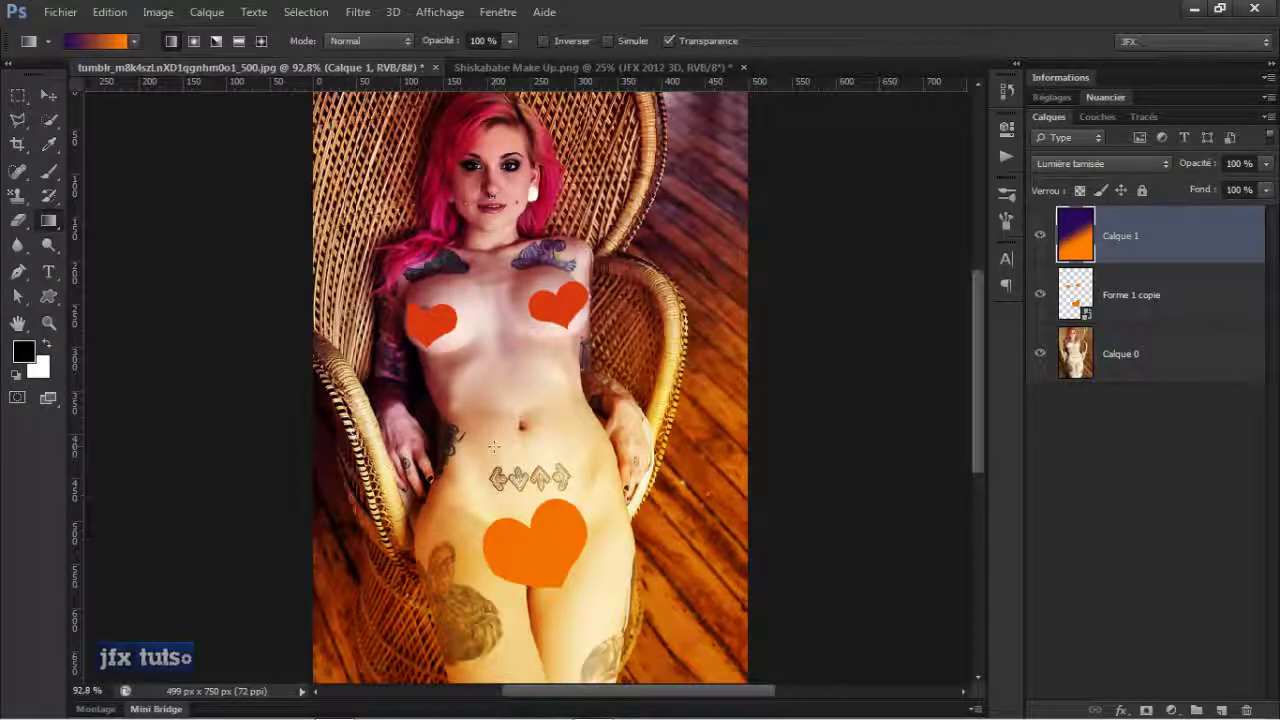
{"action": "left_click_drag", "start_coordinate": [548, 456], "coordinate": [690, 590]}
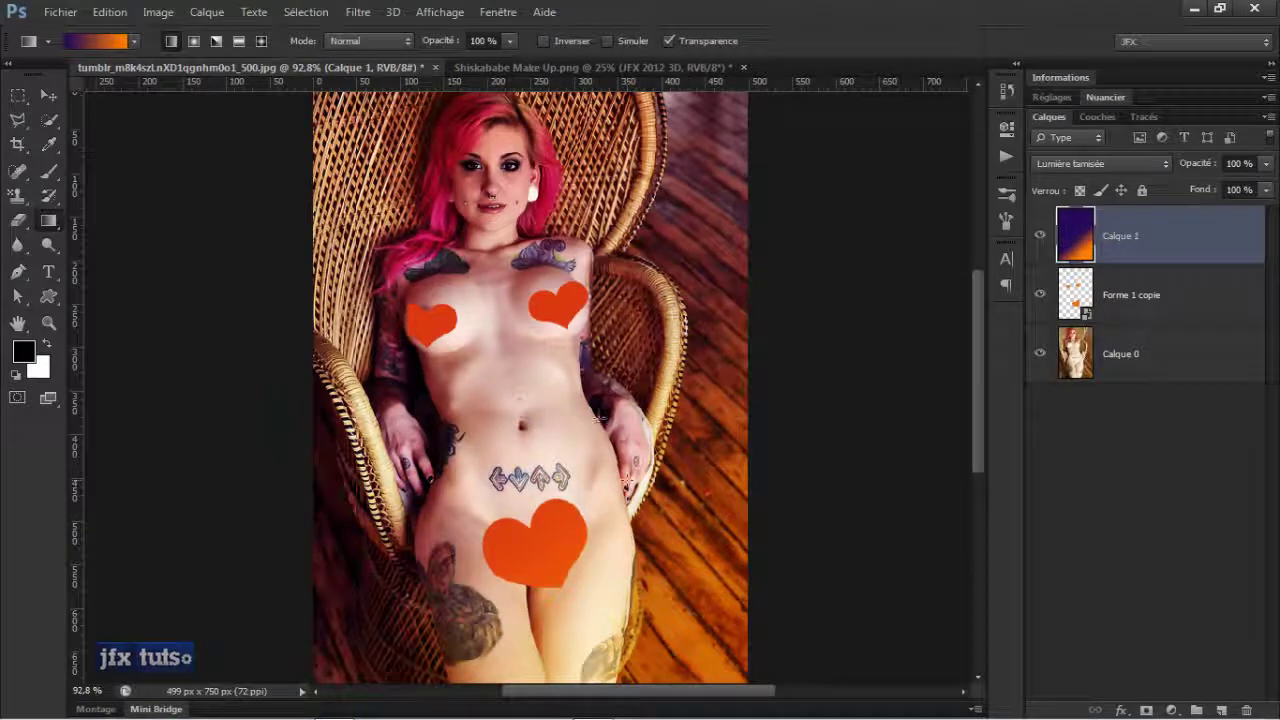
{"action": "left_click_drag", "start_coordinate": [296, 353], "coordinate": [696, 354]}
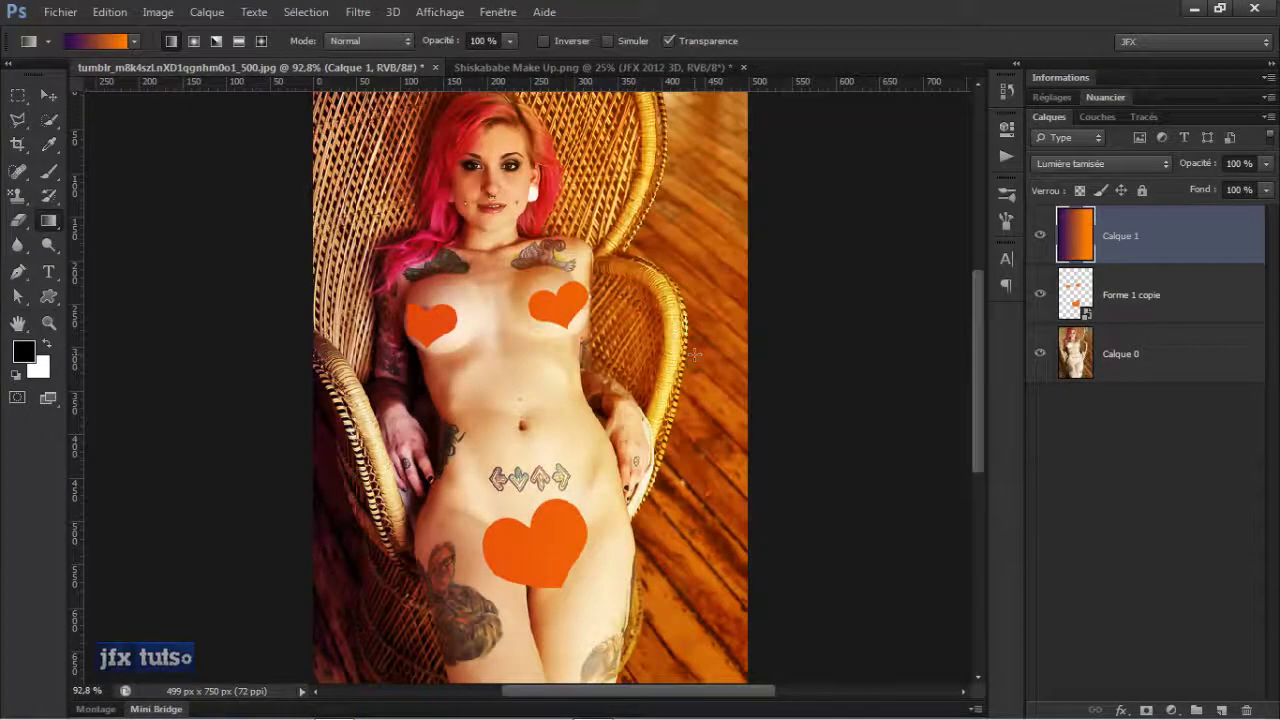
{"action": "left_click_drag", "start_coordinate": [506, 360], "coordinate": [619, 372]}
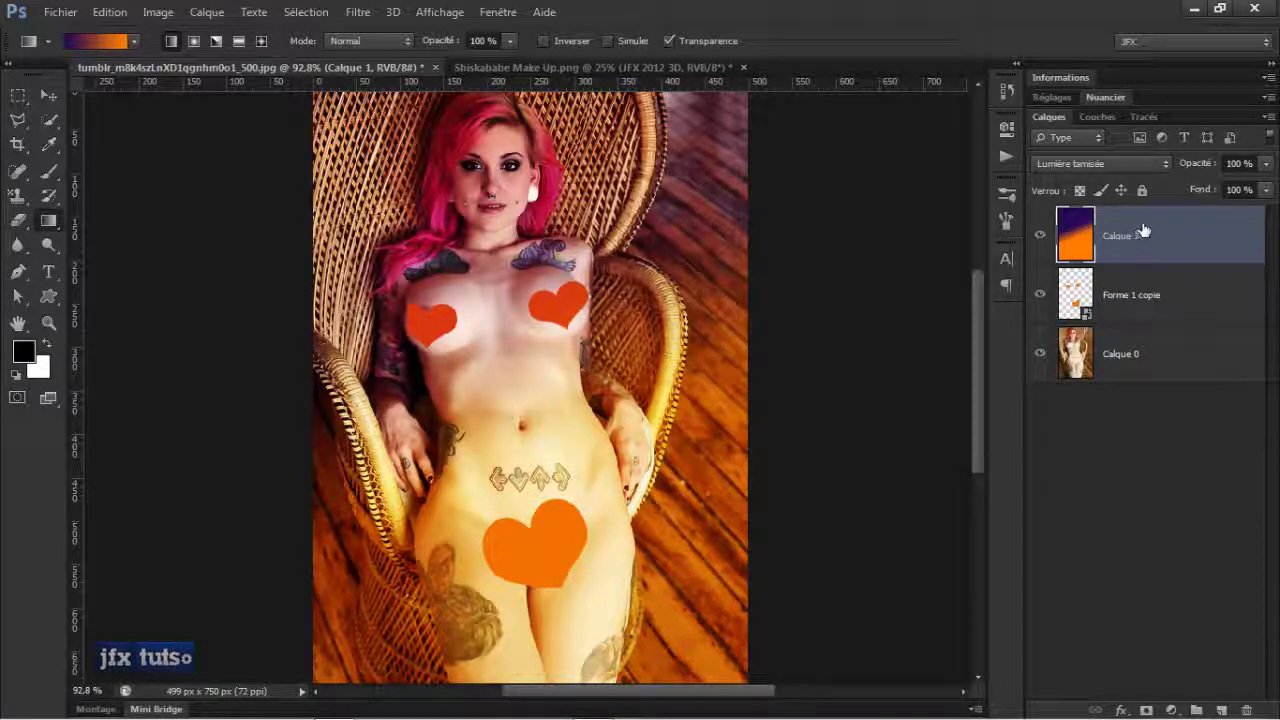
Add a new layer above the gradient and set up a white hard round brush of 19 px at 100% opacity
{"action": "left_click", "coordinate": [1221, 710]}
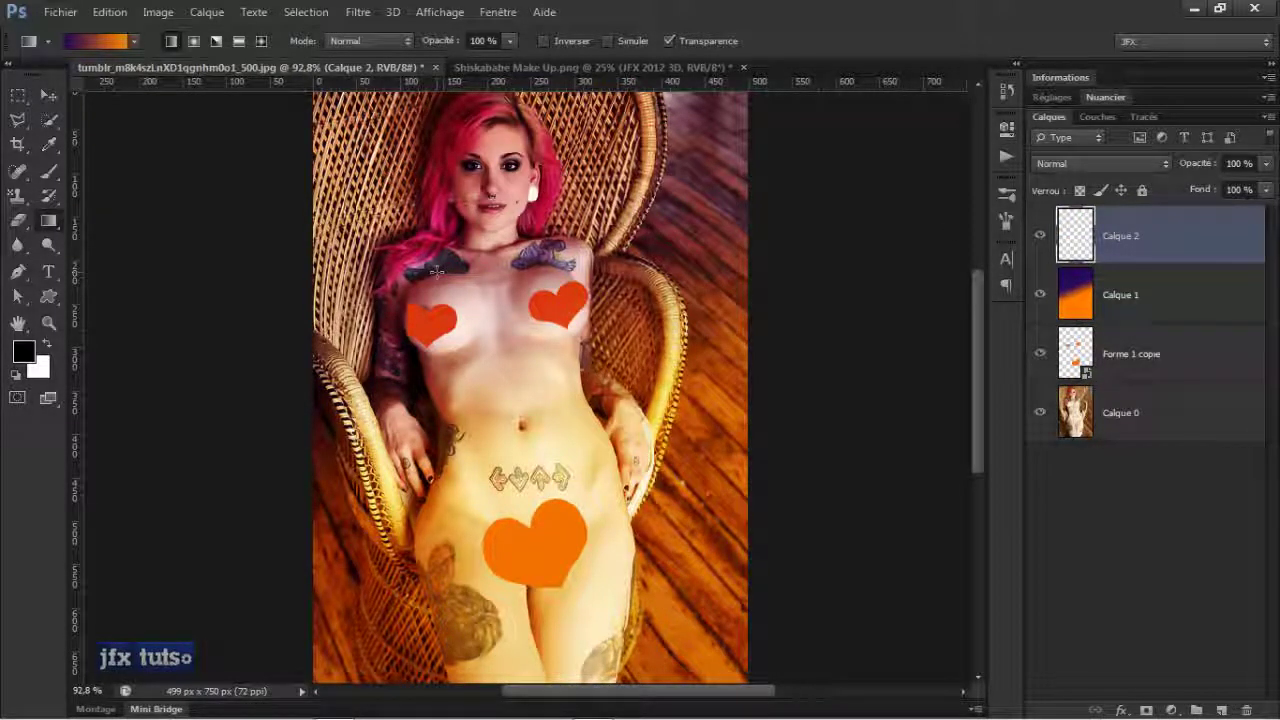
{"action": "key", "text": "b"}
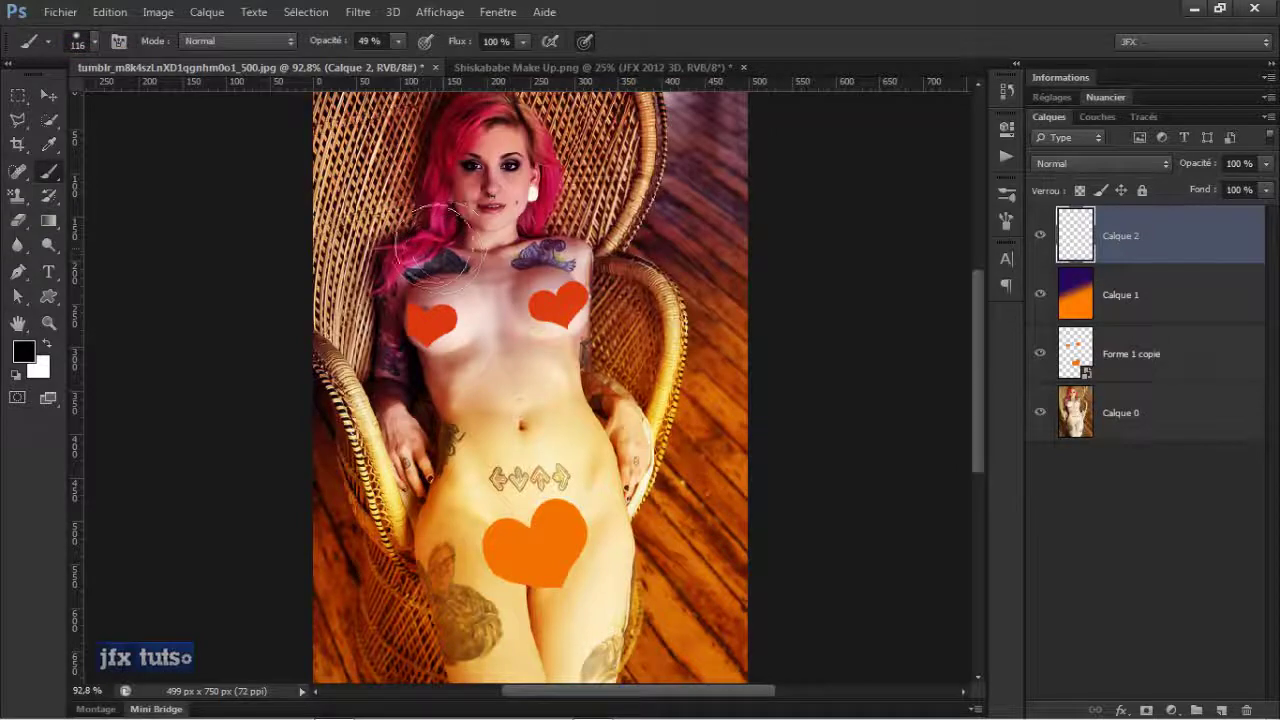
{"action": "right_click", "coordinate": [443, 227]}
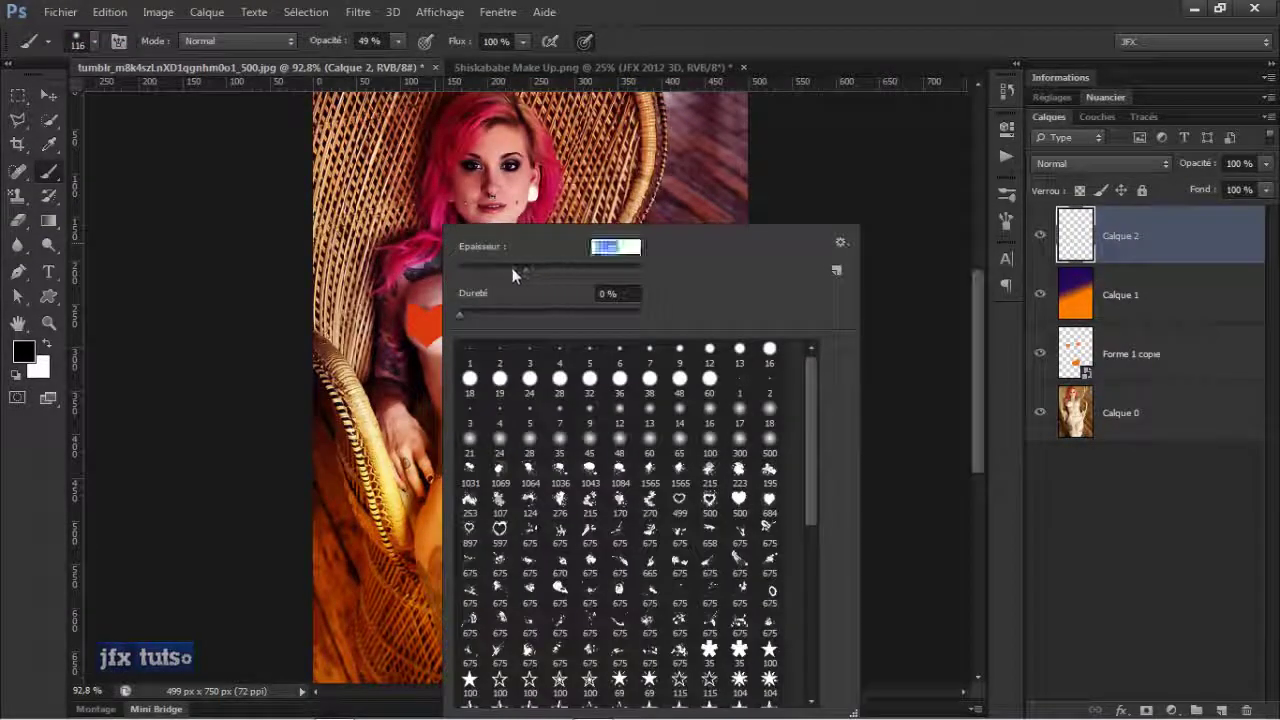
{"action": "left_click", "coordinate": [499, 378]}
{"action": "key", "text": "Return"}
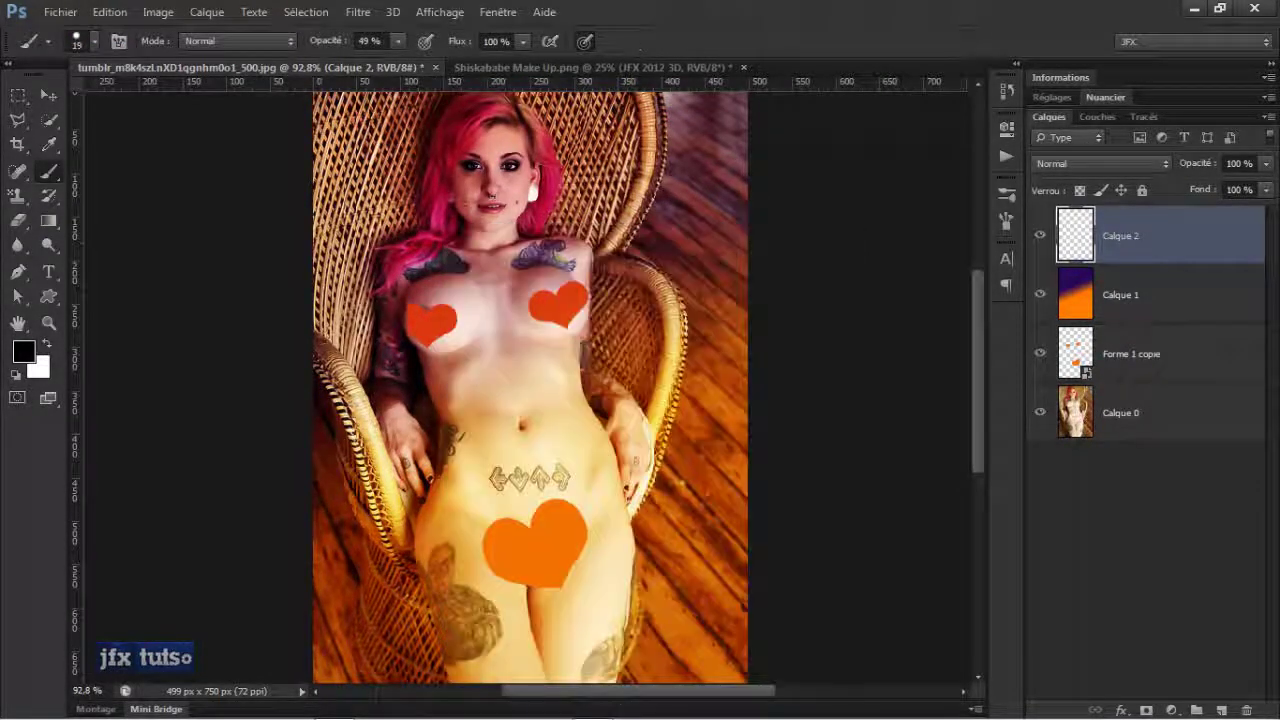
{"action": "key", "text": "x"}
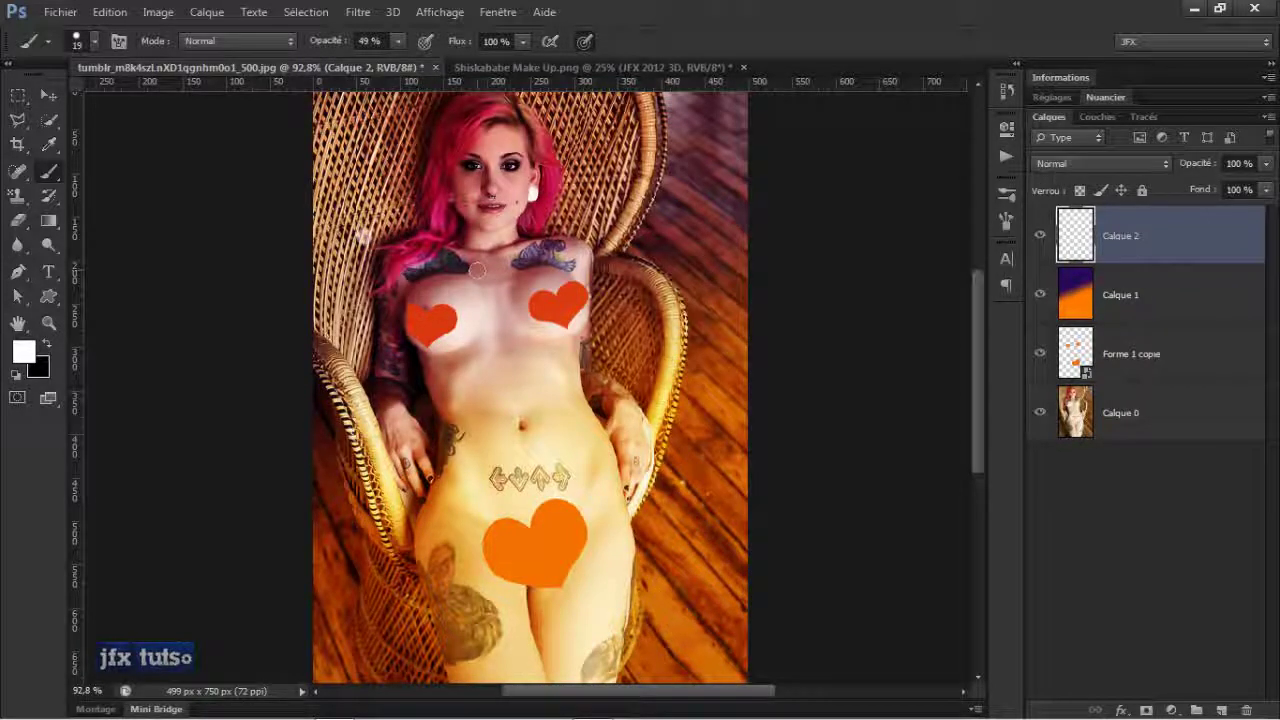
{"action": "left_click", "coordinate": [380, 41]}
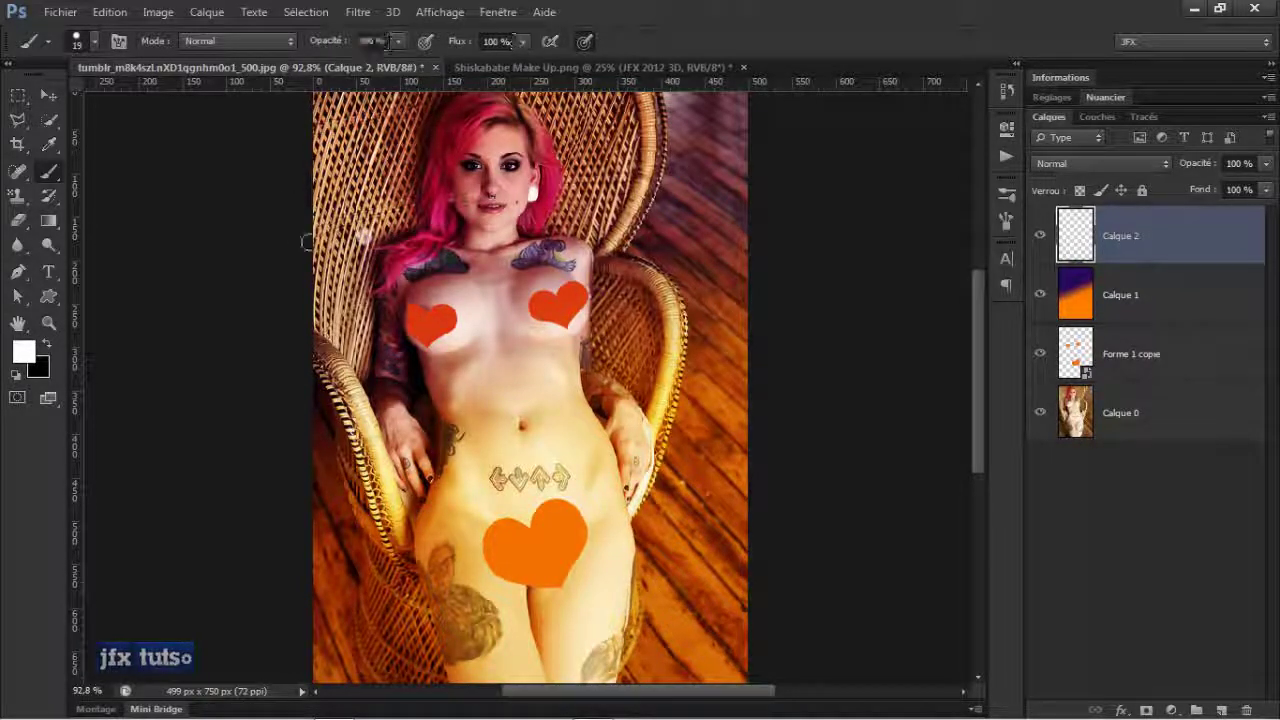
{"action": "type", "text": "100"}
{"action": "key", "text": "Return"}
Paint scattered single white dots across the upper and middle parts of the photo on the new layer
{"action": "left_click", "coordinate": [362, 158]}
{"action": "left_click", "coordinate": [383, 193]}
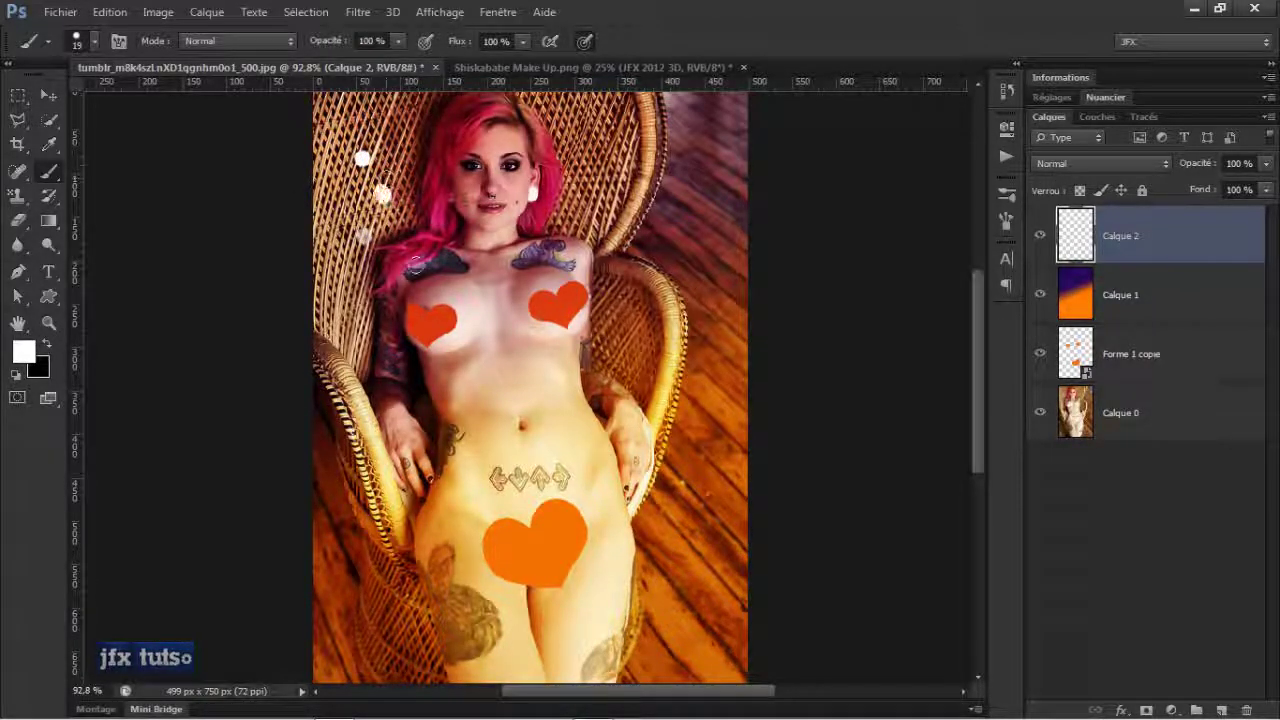
{"action": "left_click", "coordinate": [678, 131]}
{"action": "left_click", "coordinate": [743, 189]}
{"action": "left_click", "coordinate": [675, 341]}
{"action": "left_click", "coordinate": [682, 484]}
{"action": "left_click", "coordinate": [628, 316]}
{"action": "left_click", "coordinate": [444, 390]}
{"action": "left_click", "coordinate": [401, 437]}
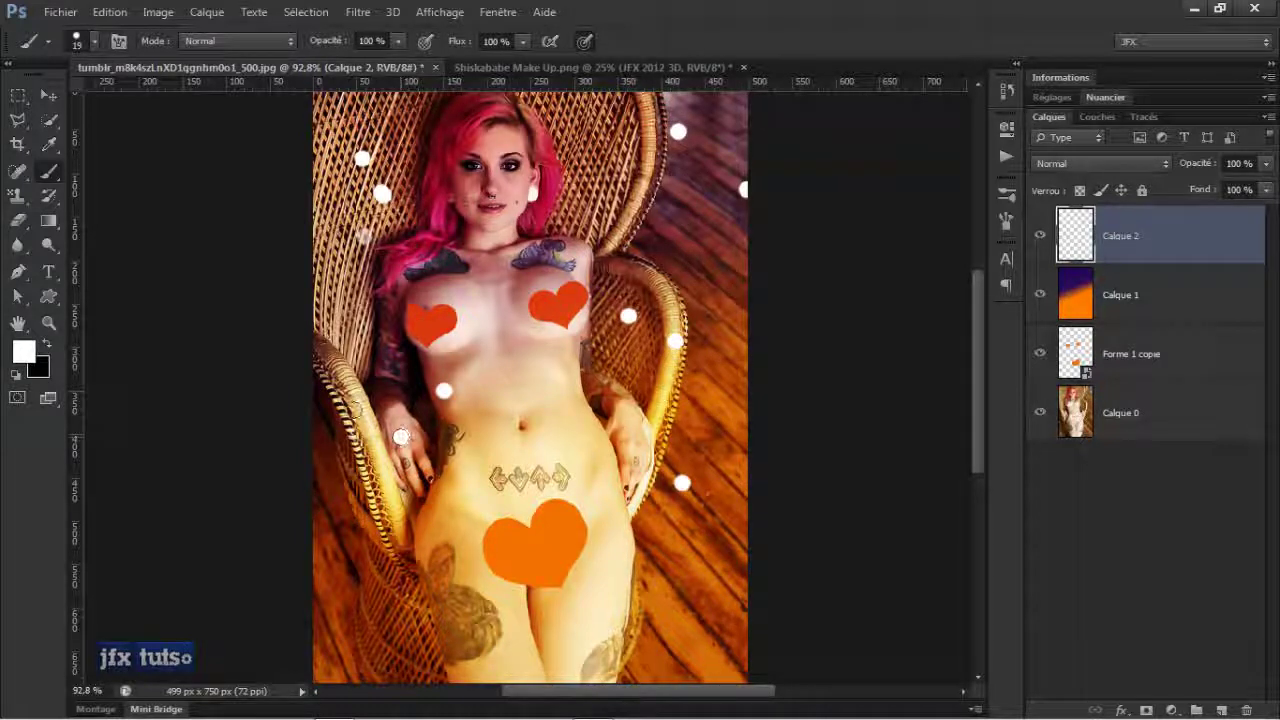
{"action": "left_click", "coordinate": [352, 408]}
{"action": "left_click", "coordinate": [337, 323]}
{"action": "left_click", "coordinate": [483, 326]}
{"action": "left_click", "coordinate": [537, 373]}
{"action": "left_click", "coordinate": [567, 434]}
{"action": "left_click", "coordinate": [663, 192]}
{"action": "left_click", "coordinate": [599, 186]}
{"action": "left_click", "coordinate": [591, 108]}
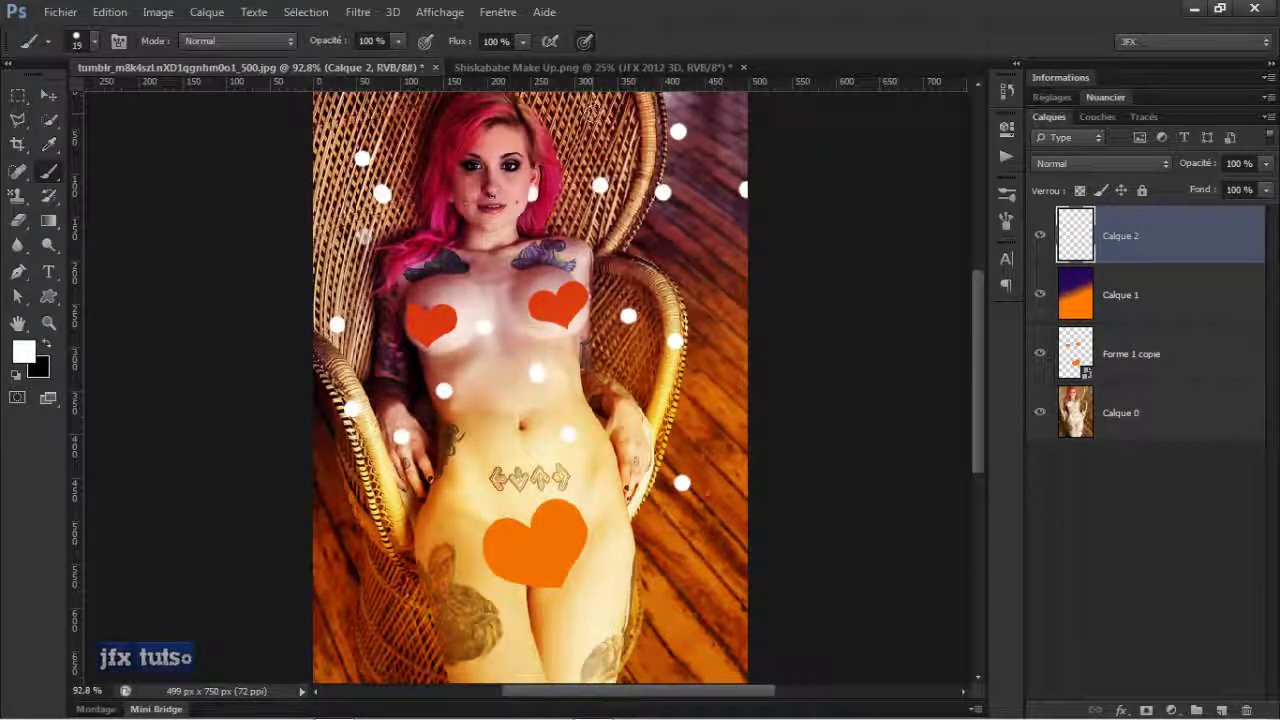
{"action": "left_click", "coordinate": [649, 267]}
{"action": "left_click", "coordinate": [697, 331]}
{"action": "left_click", "coordinate": [552, 431]}
{"action": "left_click", "coordinate": [372, 415]}
{"action": "left_click", "coordinate": [421, 188]}
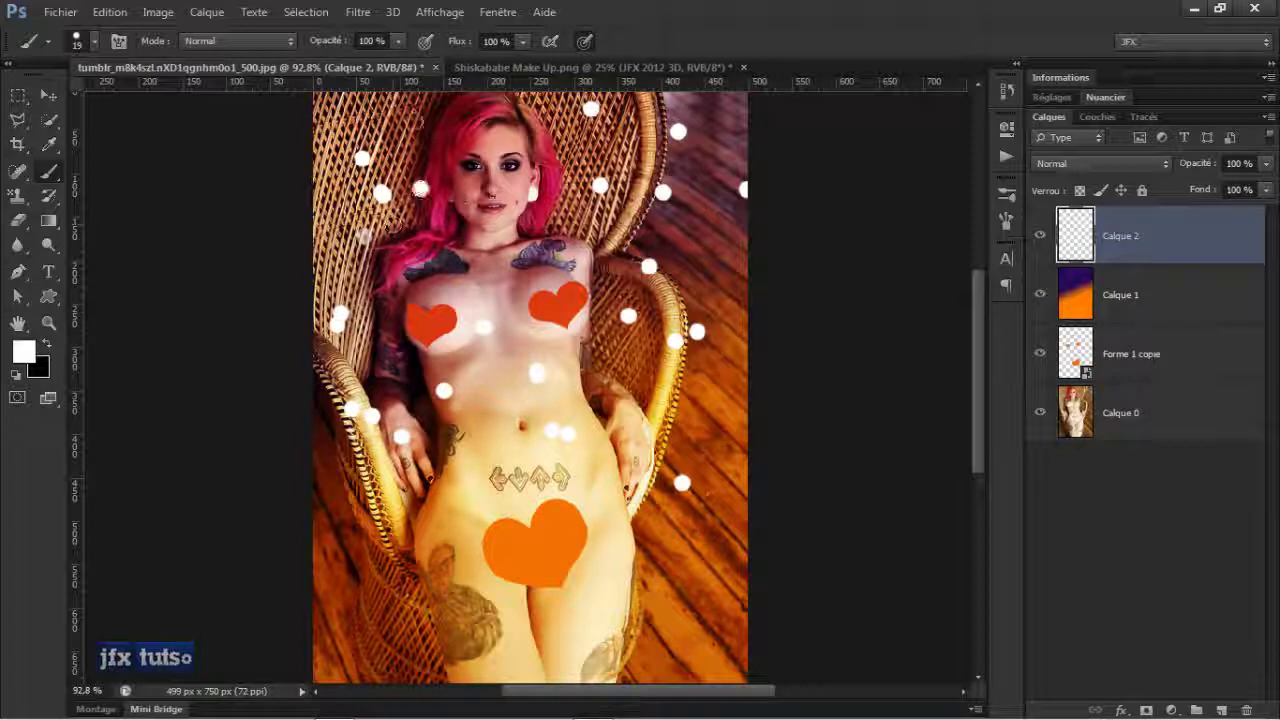
{"action": "left_click", "coordinate": [413, 120]}
{"action": "left_click", "coordinate": [520, 131]}
{"action": "left_click", "coordinate": [573, 145]}
{"action": "left_click", "coordinate": [587, 201]}
{"action": "left_click", "coordinate": [598, 227]}
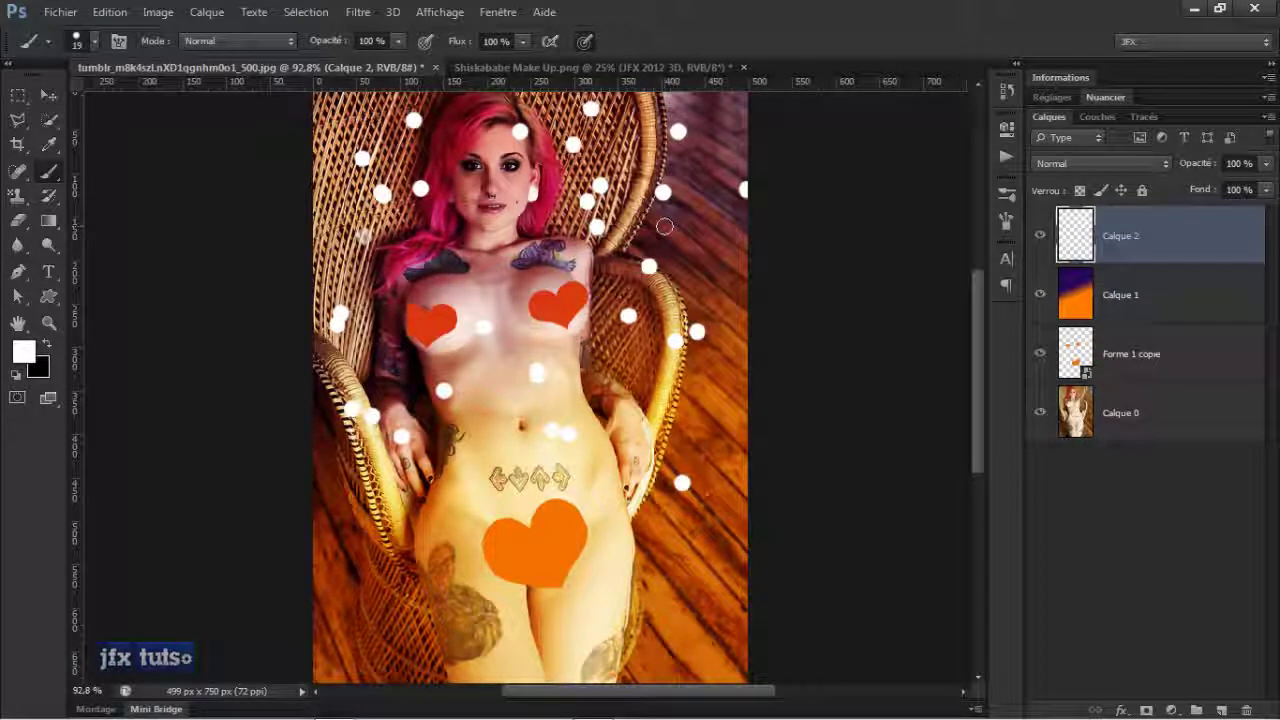
Try a Gaussian blur with an increased radius on the white dots layer, and undo it
{"action": "key", "text": "v"}
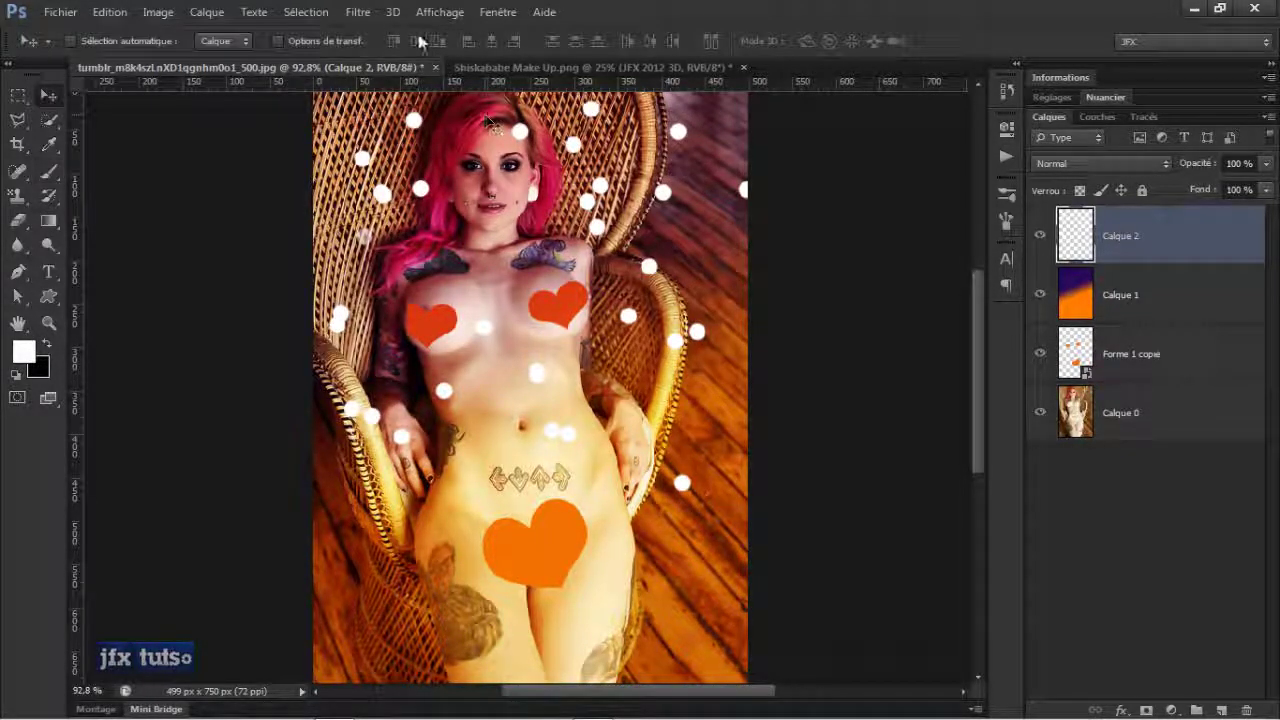
{"action": "left_click", "coordinate": [359, 13]}
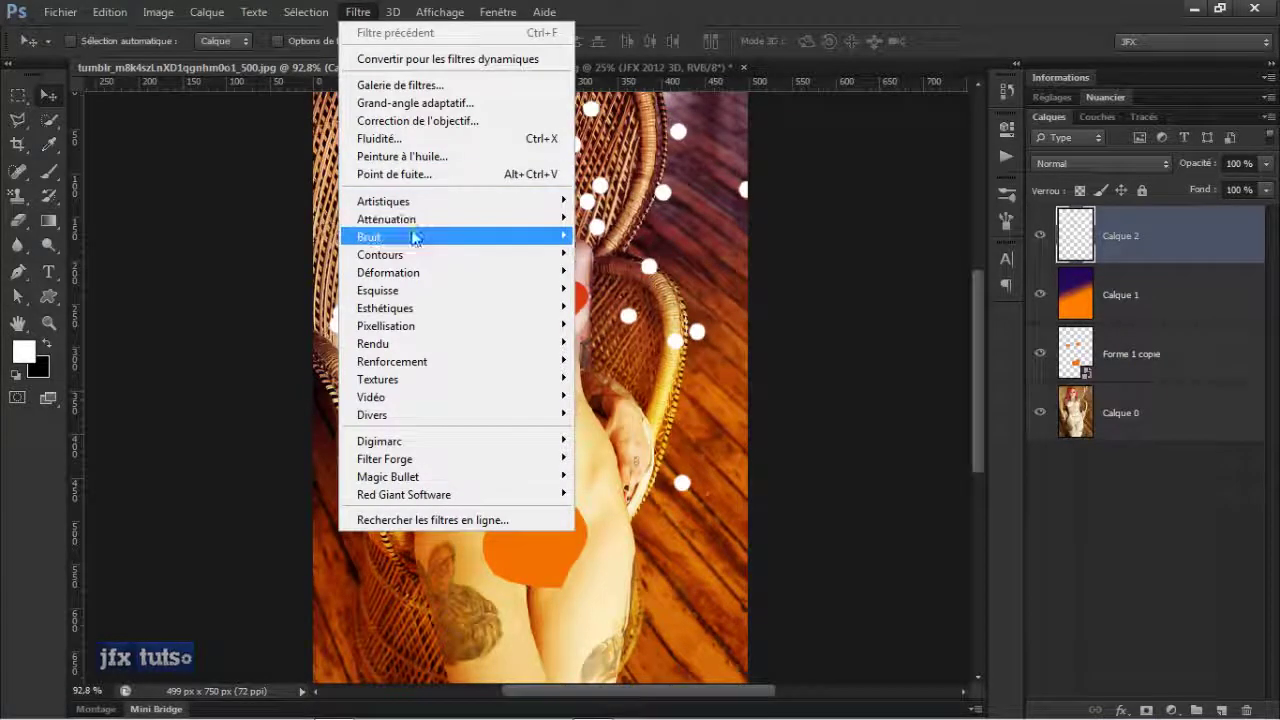
{"action": "mouse_move", "coordinate": [438, 222]}
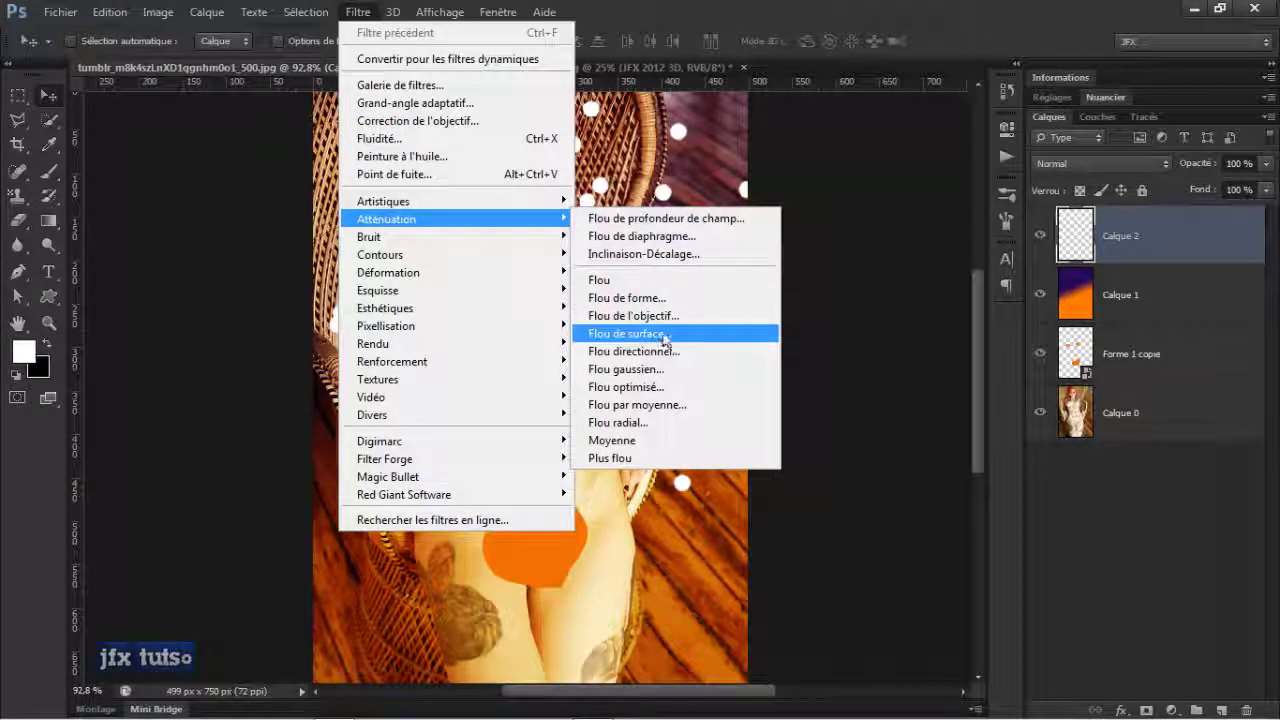
{"action": "left_click", "coordinate": [640, 370]}
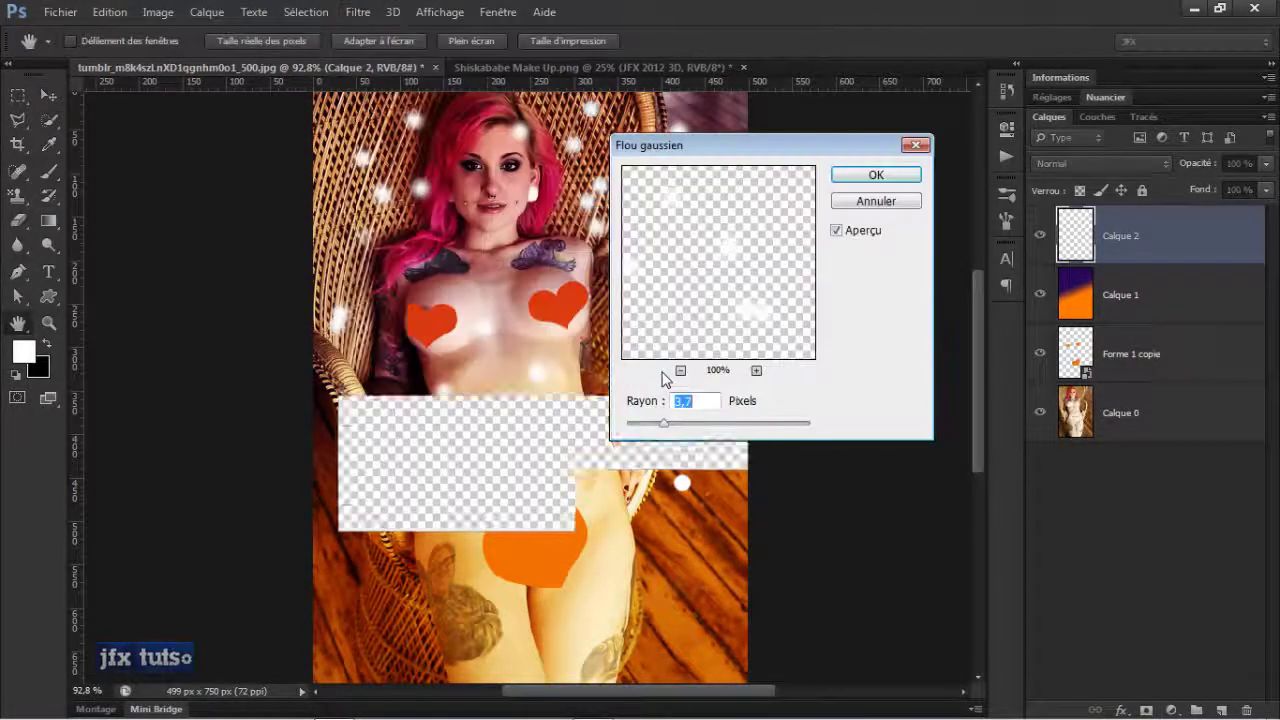
{"action": "left_click_drag", "start_coordinate": [663, 428], "coordinate": [691, 423]}
{"action": "left_click", "coordinate": [855, 177]}
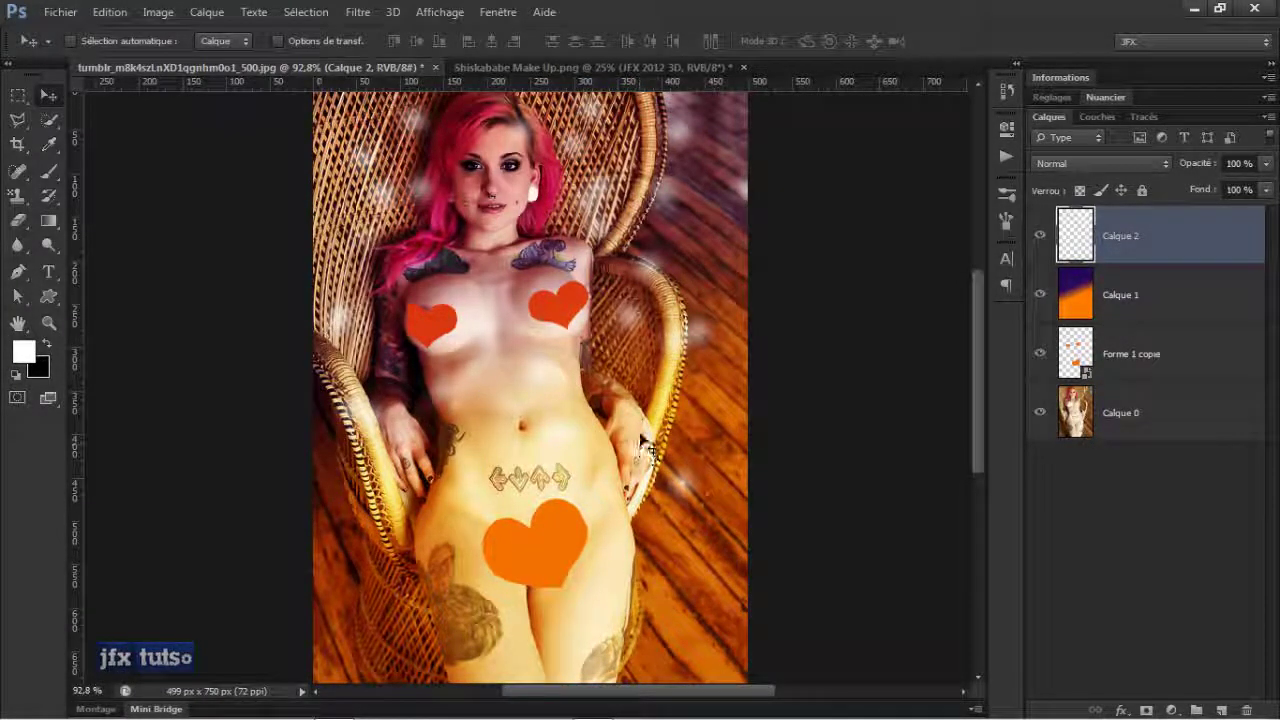
{"action": "key", "text": "ctrl+z"}
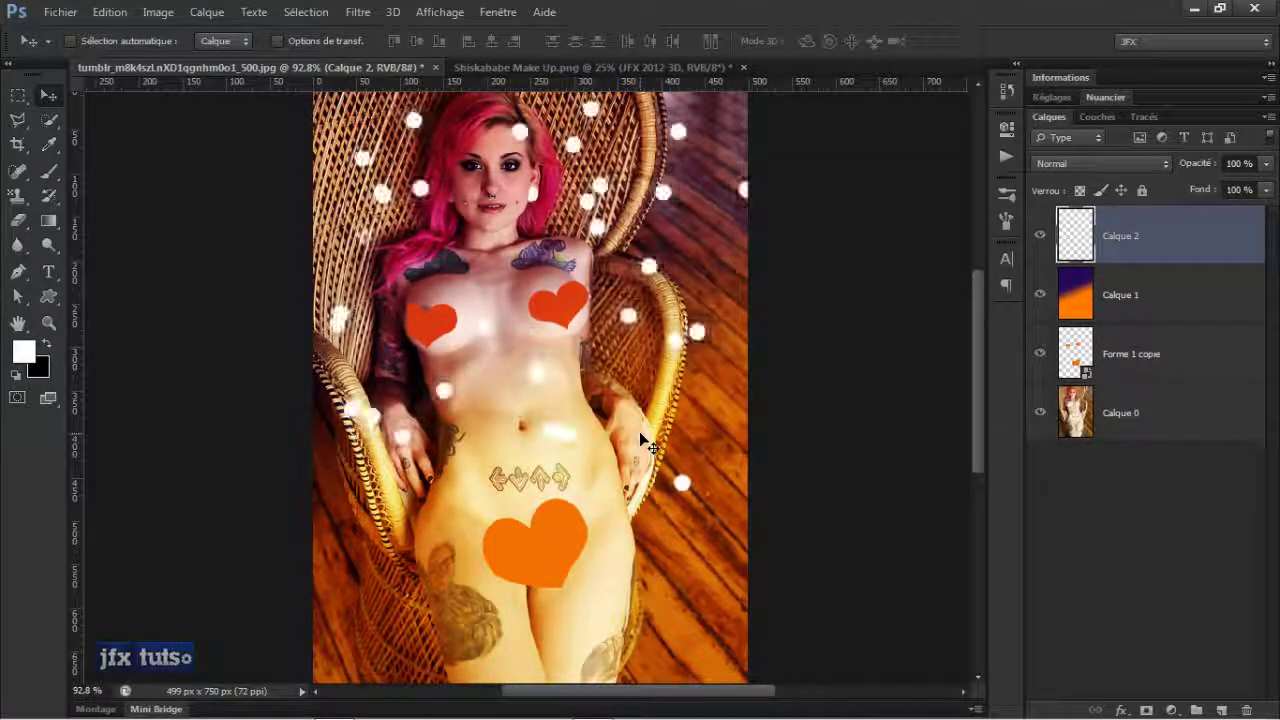
Convert the white dots layer to a smart object for smart filters
{"action": "right_click", "coordinate": [1199, 228]}
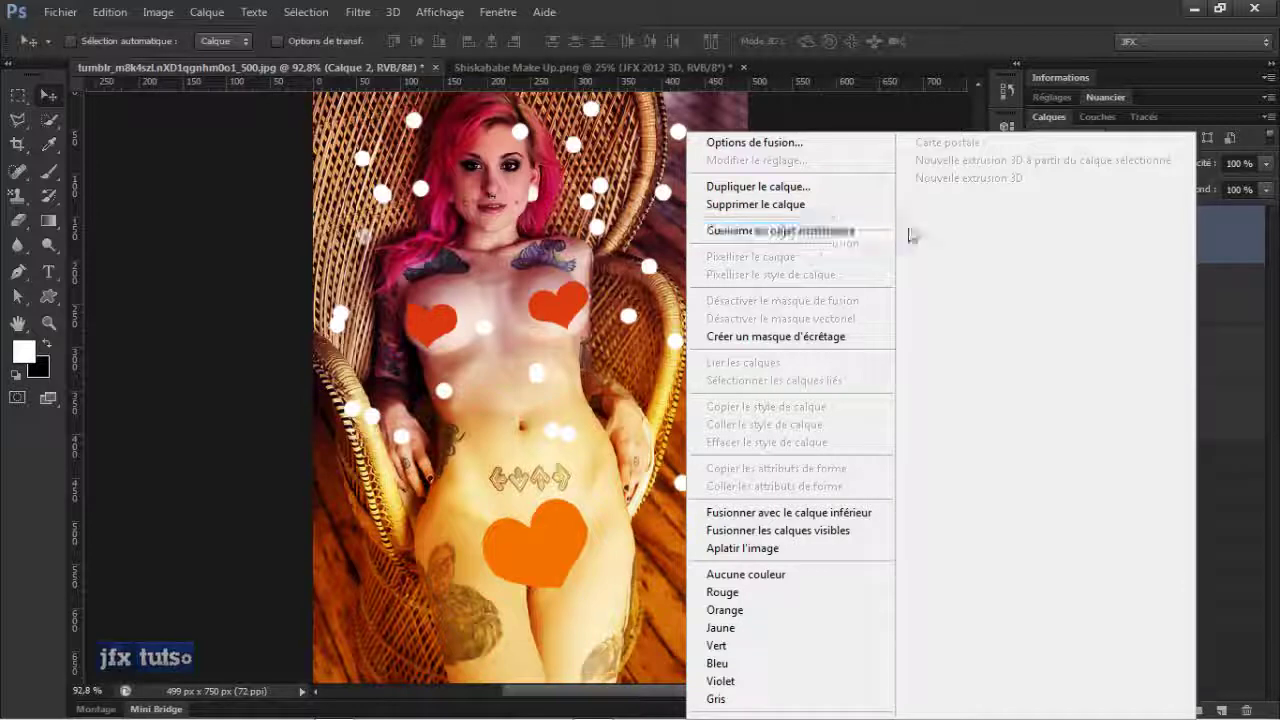
{"action": "key", "text": "Escape"}
{"action": "left_click", "coordinate": [358, 11]}
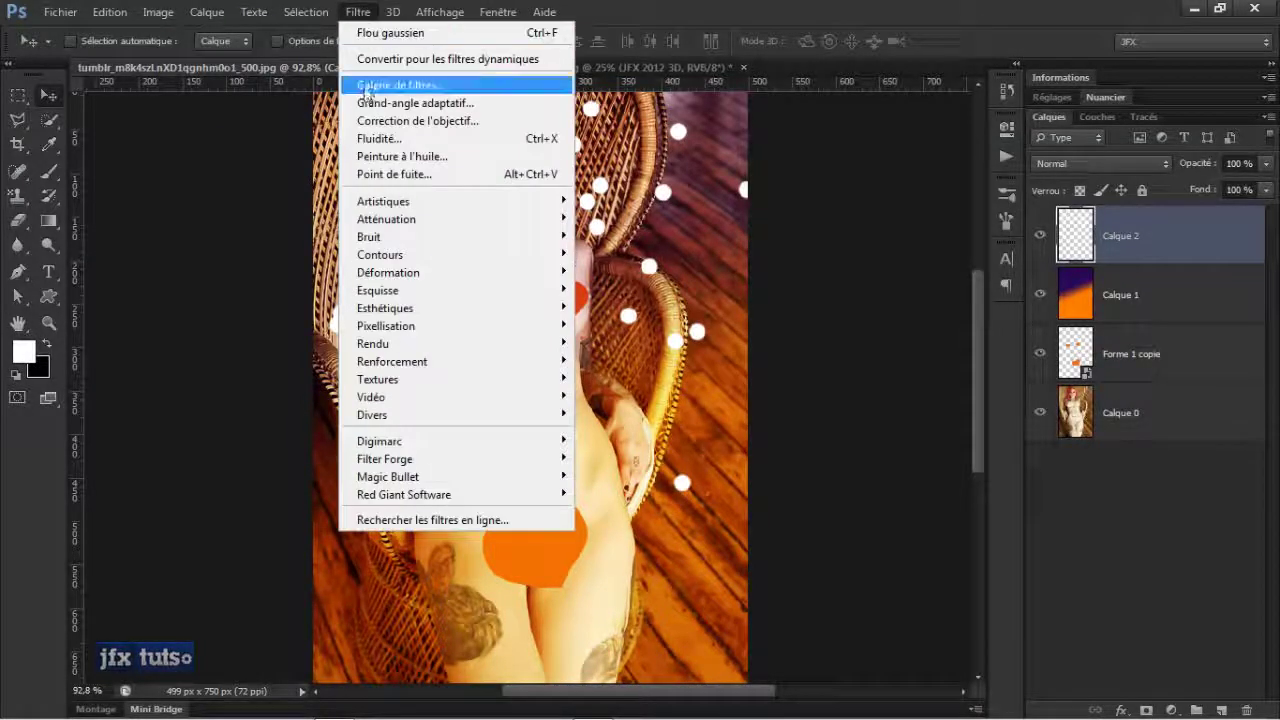
{"action": "left_click", "coordinate": [444, 61]}
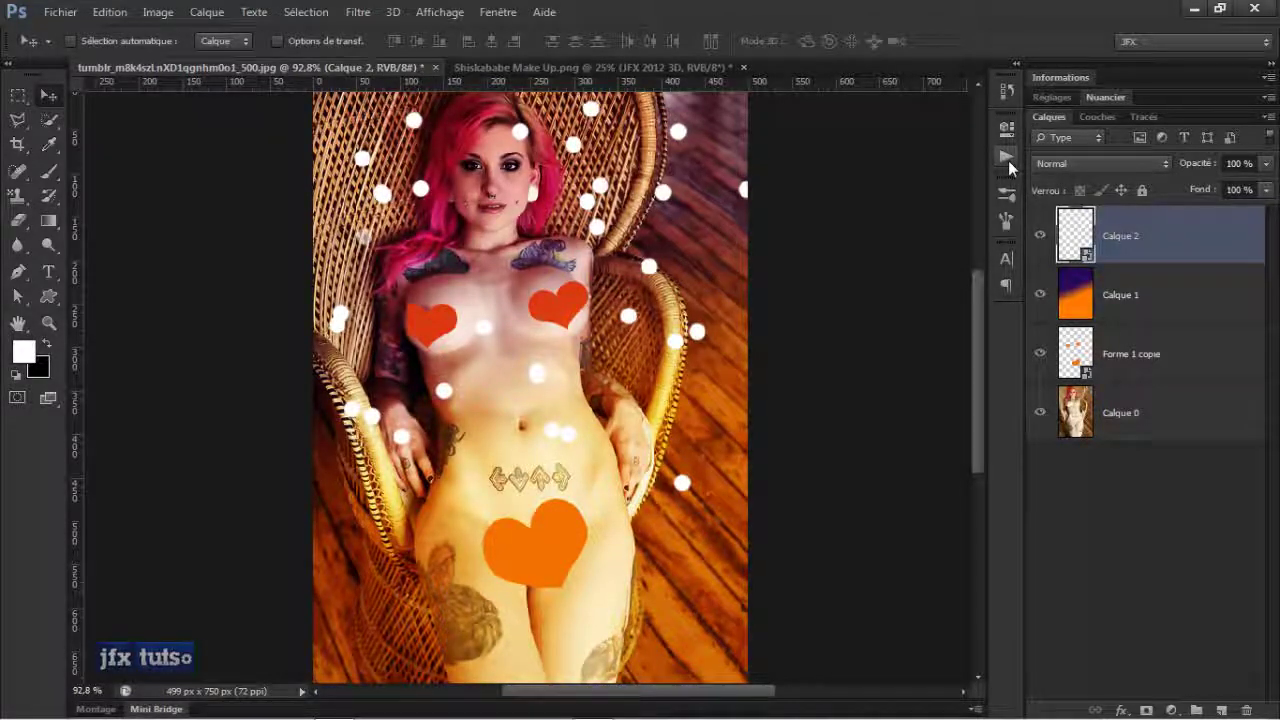
Apply a Gaussian blur with a radius of 8.2 px to the white dots layer as a smart filter
{"action": "left_click", "coordinate": [356, 11]}
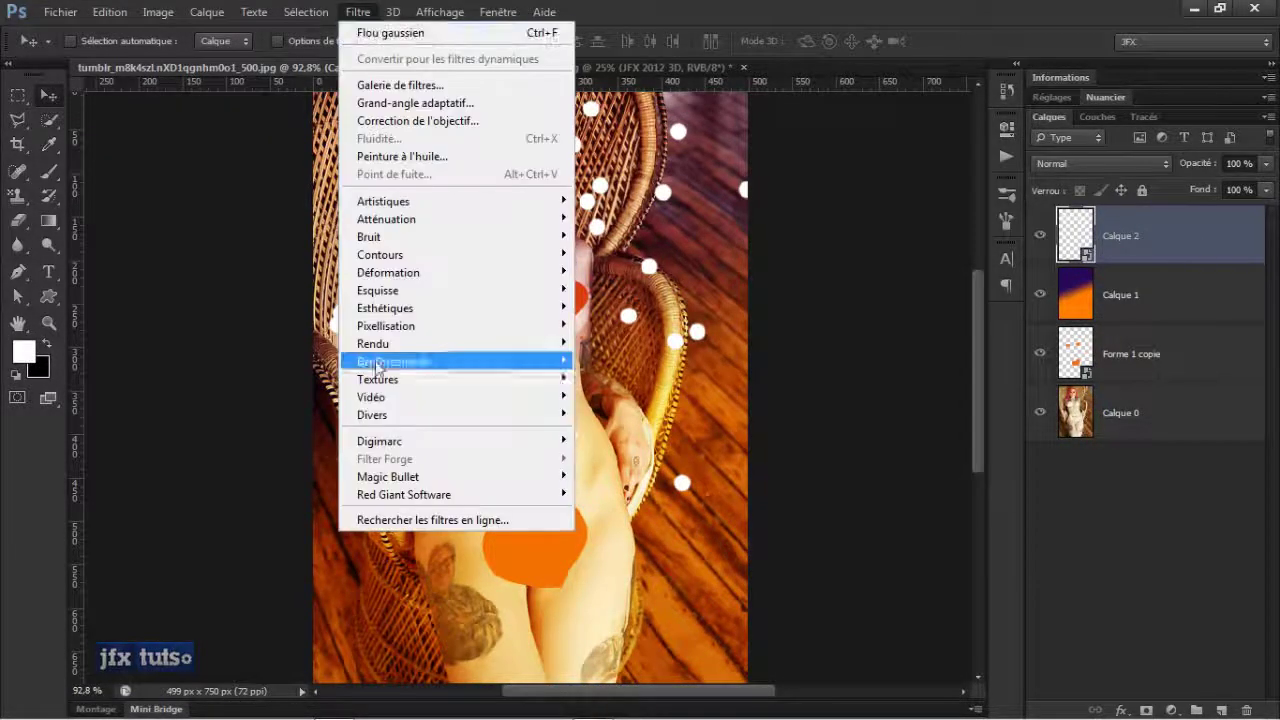
{"action": "mouse_move", "coordinate": [398, 219]}
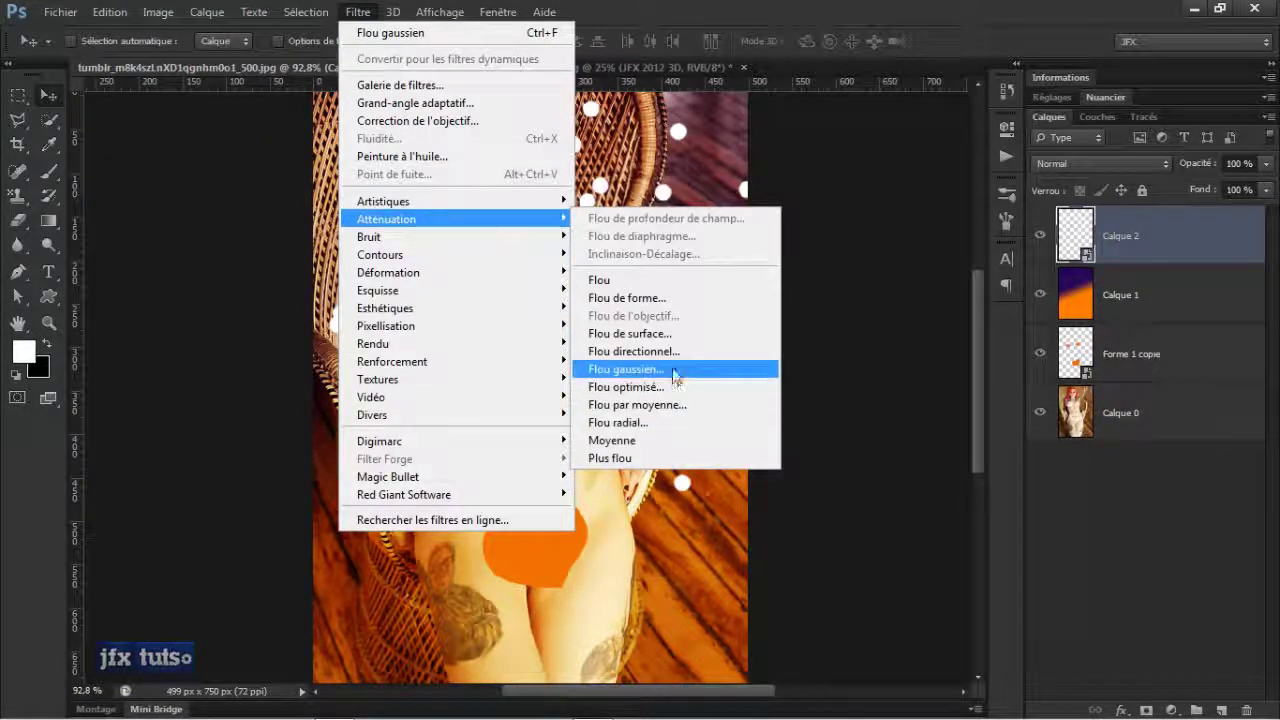
{"action": "left_click", "coordinate": [670, 387]}
{"action": "left_click", "coordinate": [912, 176]}
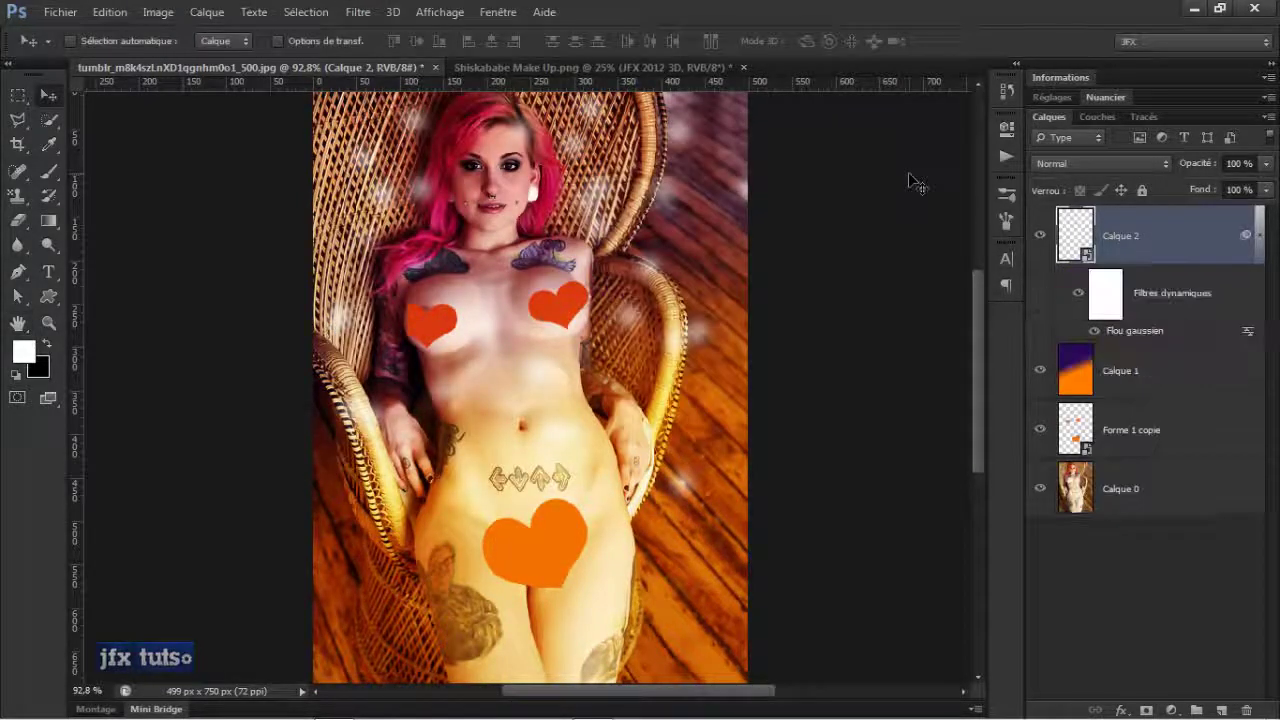
Collapse and re-expand the dots layer's filter list, switch the smart filters and the Gaussian blur off and on, and select the filter mask
{"action": "left_click", "coordinate": [1261, 252]}
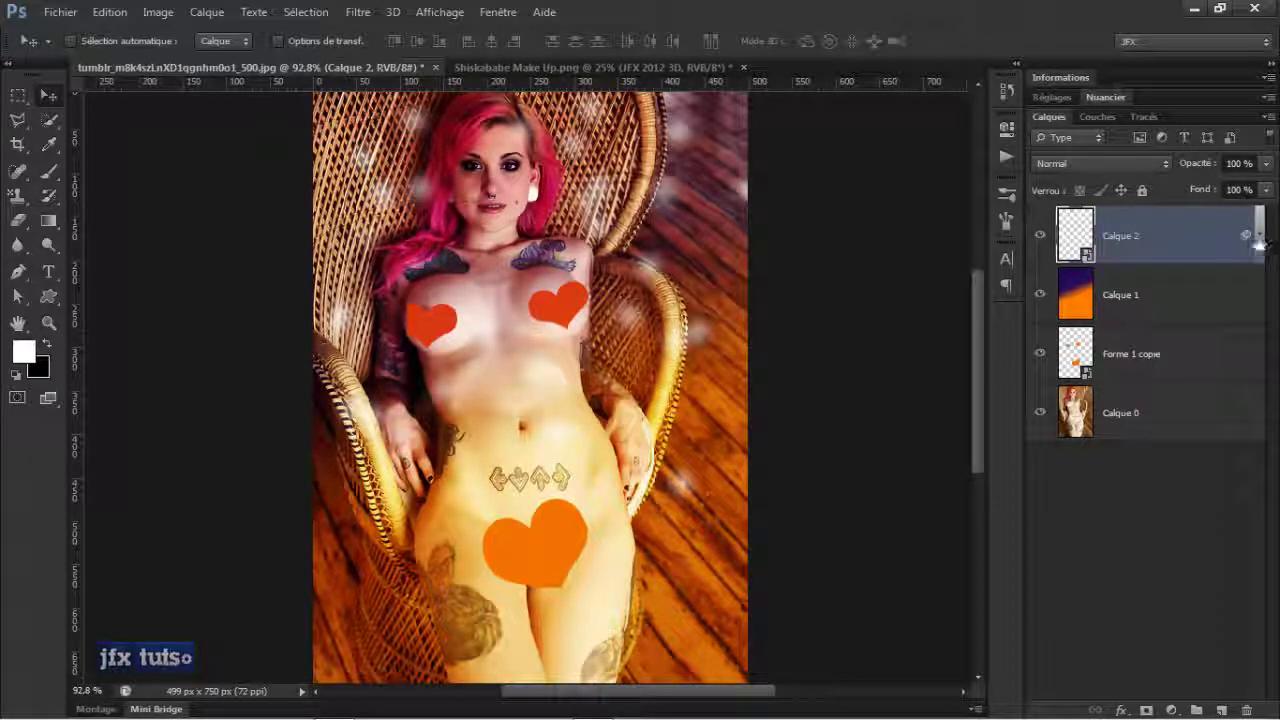
{"action": "left_click", "coordinate": [1260, 244]}
{"action": "left_click", "coordinate": [1080, 296]}
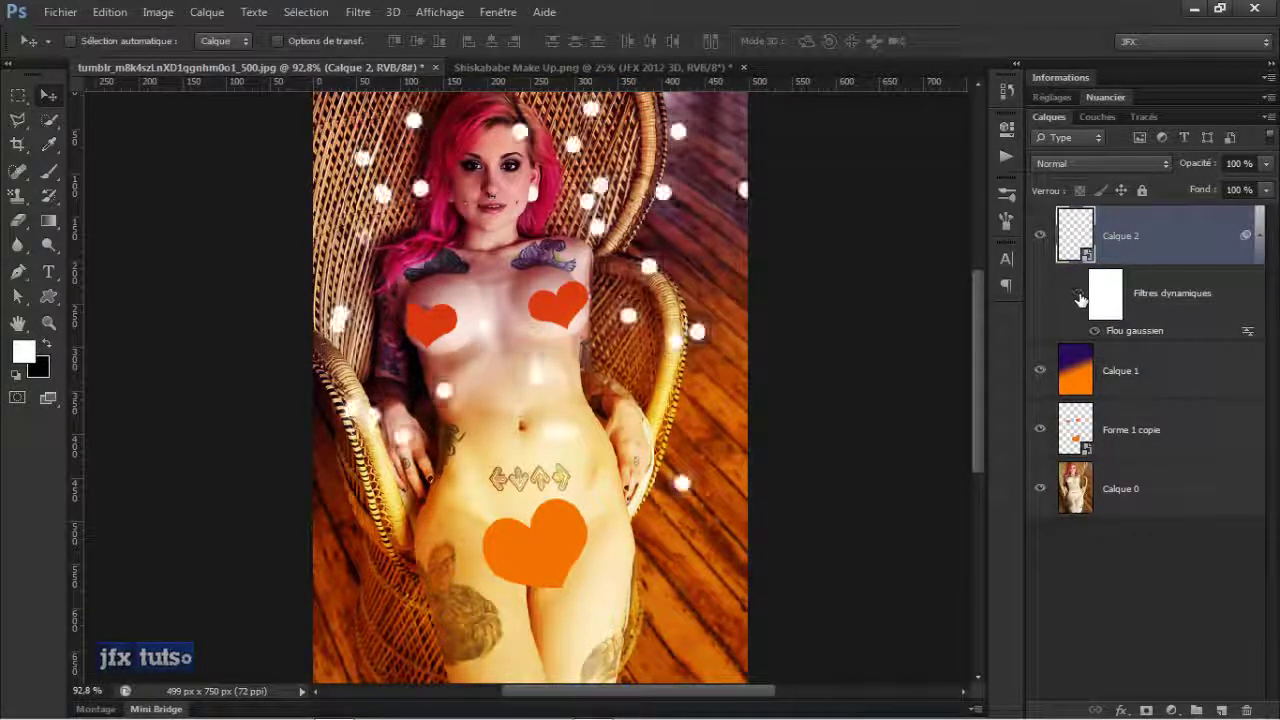
{"action": "left_click", "coordinate": [1080, 296]}
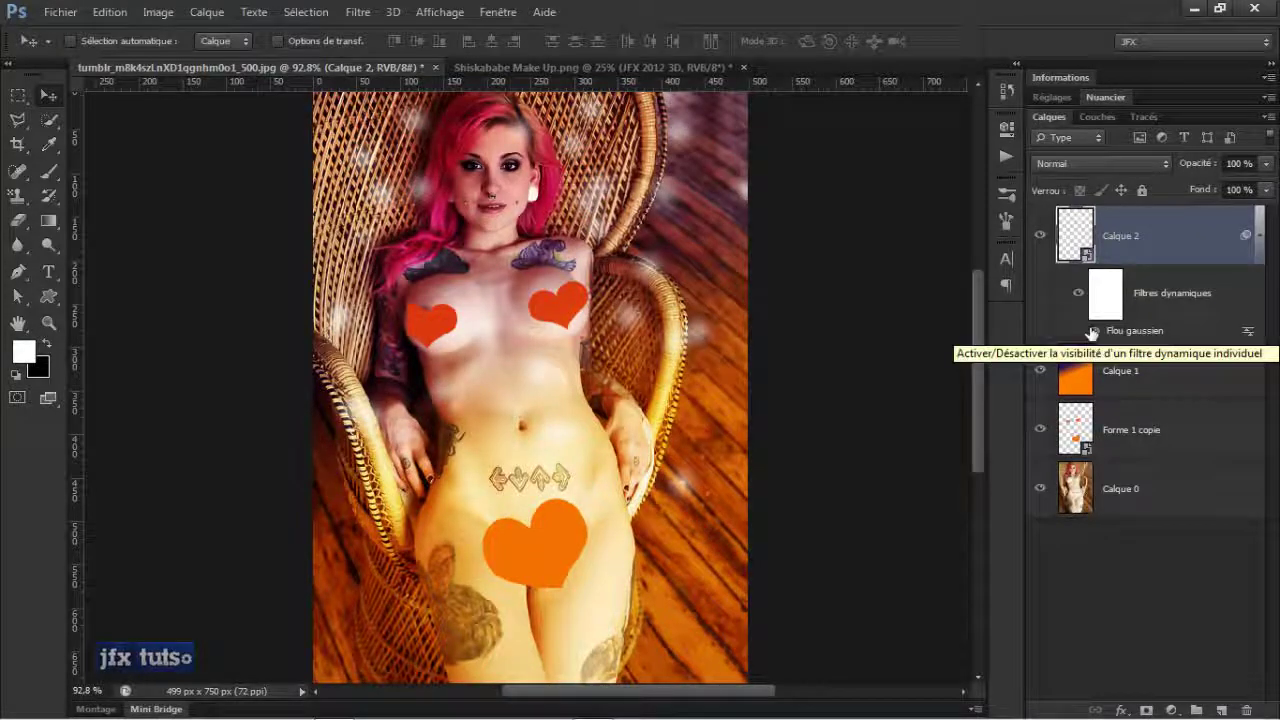
{"action": "left_click", "coordinate": [1091, 331]}
{"action": "left_click", "coordinate": [1091, 331]}
{"action": "left_click", "coordinate": [1106, 291]}
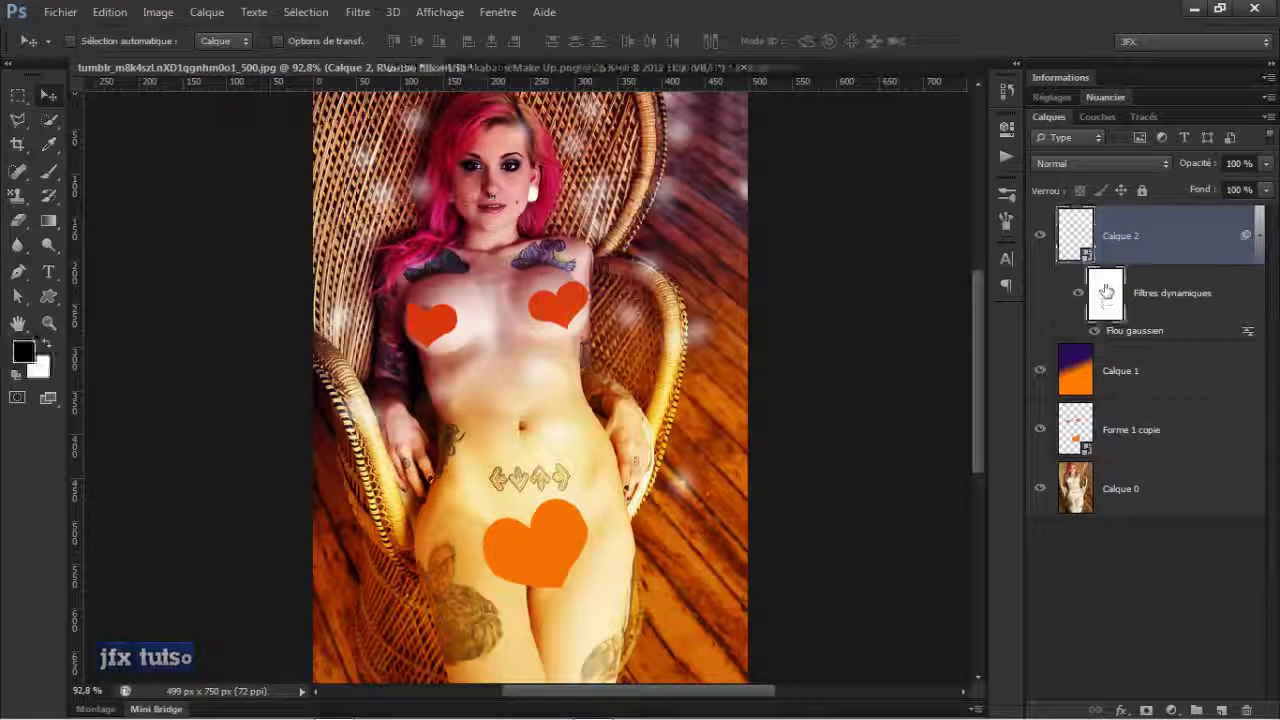
{"action": "left_click", "coordinate": [1133, 336]}
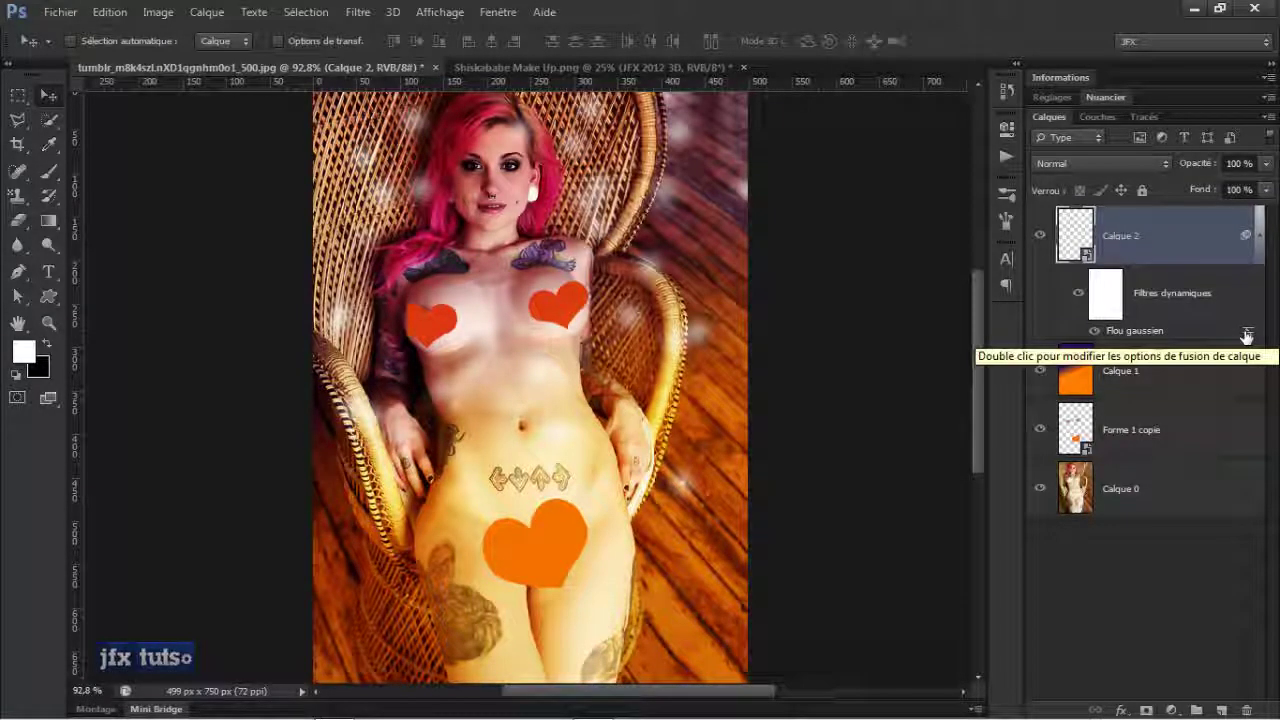
Set the blending mode of the Gaussian blur smart filter to Superposition
{"action": "double_click", "coordinate": [1246, 334]}
{"action": "left_click_drag", "start_coordinate": [567, 140], "coordinate": [804, 152]}
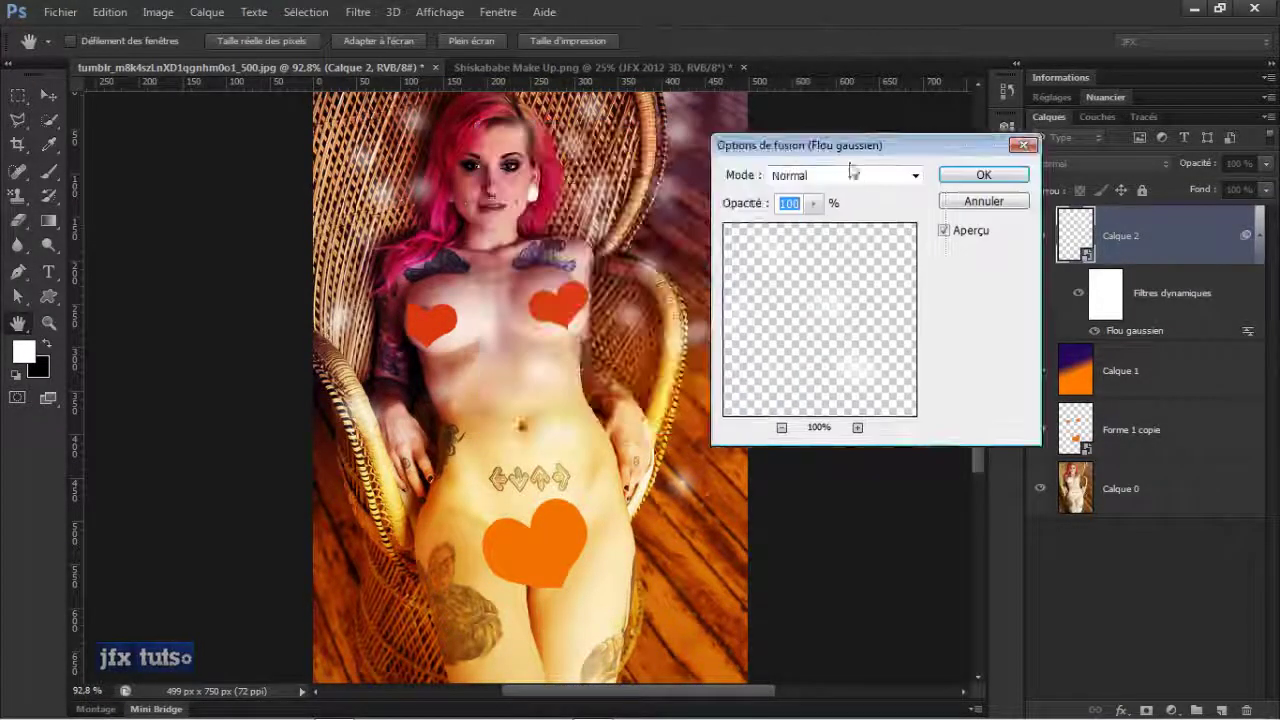
{"action": "left_click", "coordinate": [905, 176]}
{"action": "left_click", "coordinate": [808, 344]}
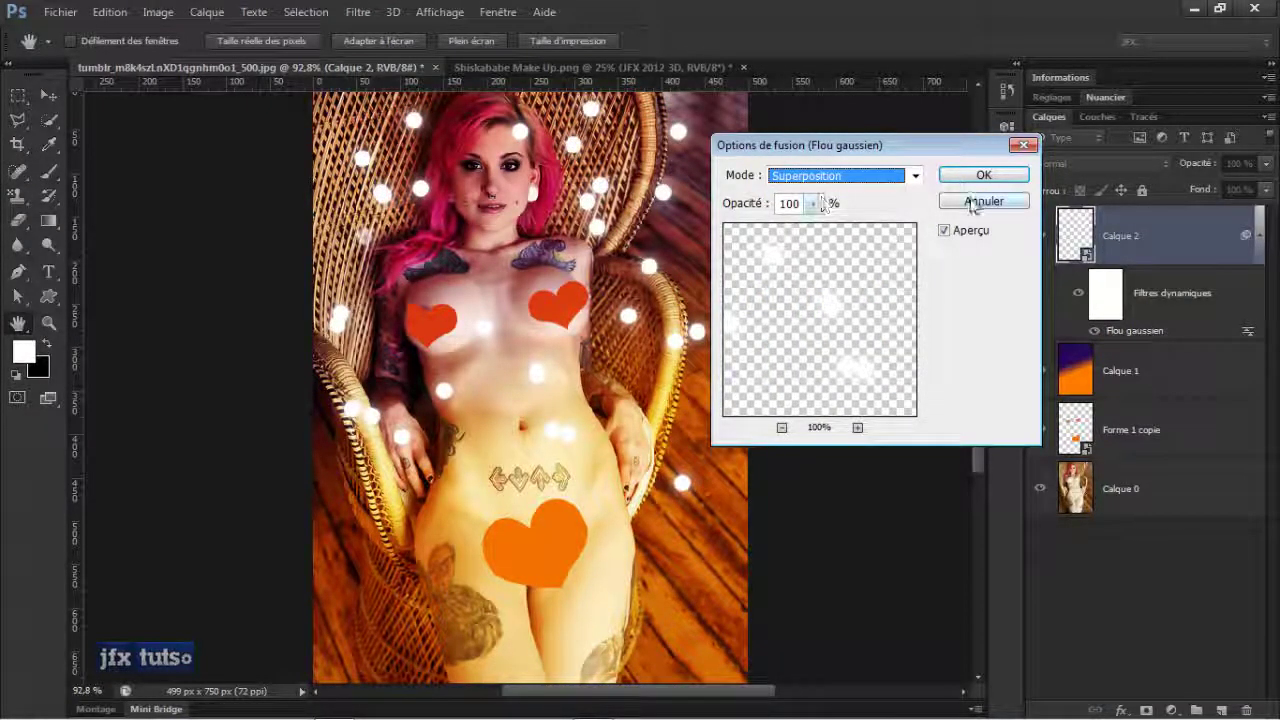
{"action": "left_click", "coordinate": [963, 177]}
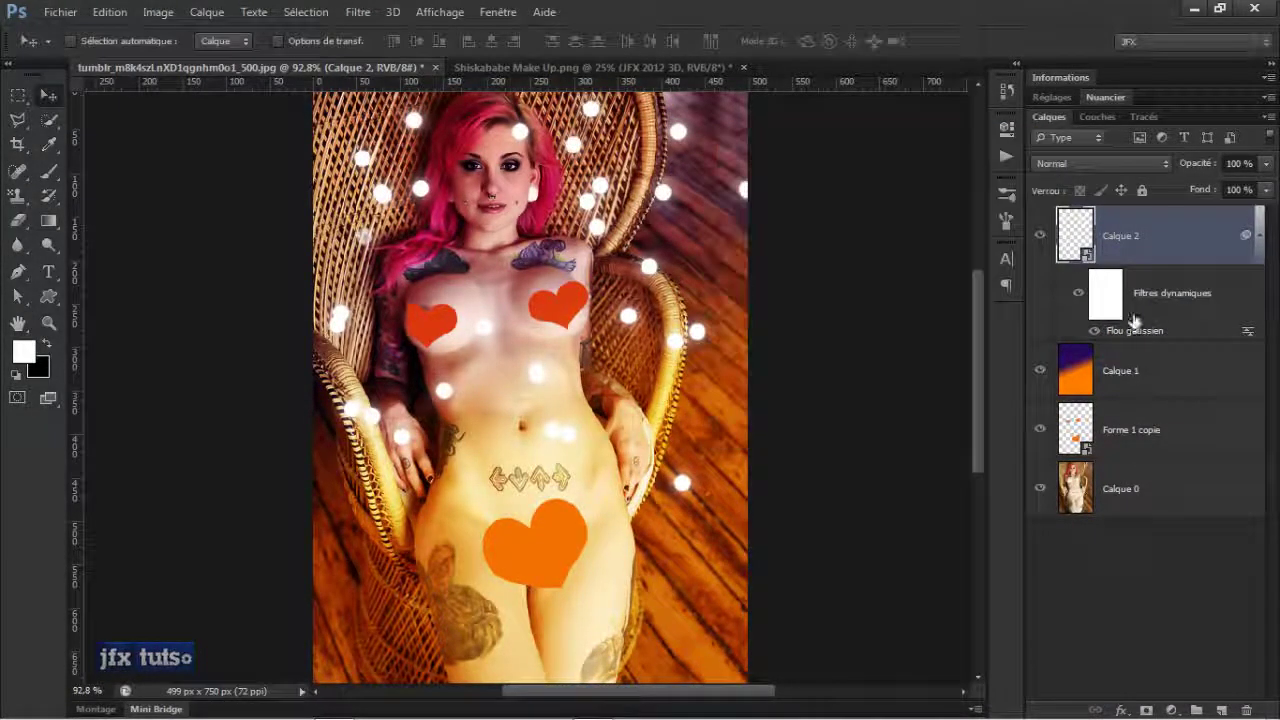
Try a Gaussian blur radius of 183.2 px on the dots layer's smart filter, and set it to 7.2 px
{"action": "double_click", "coordinate": [1134, 331]}
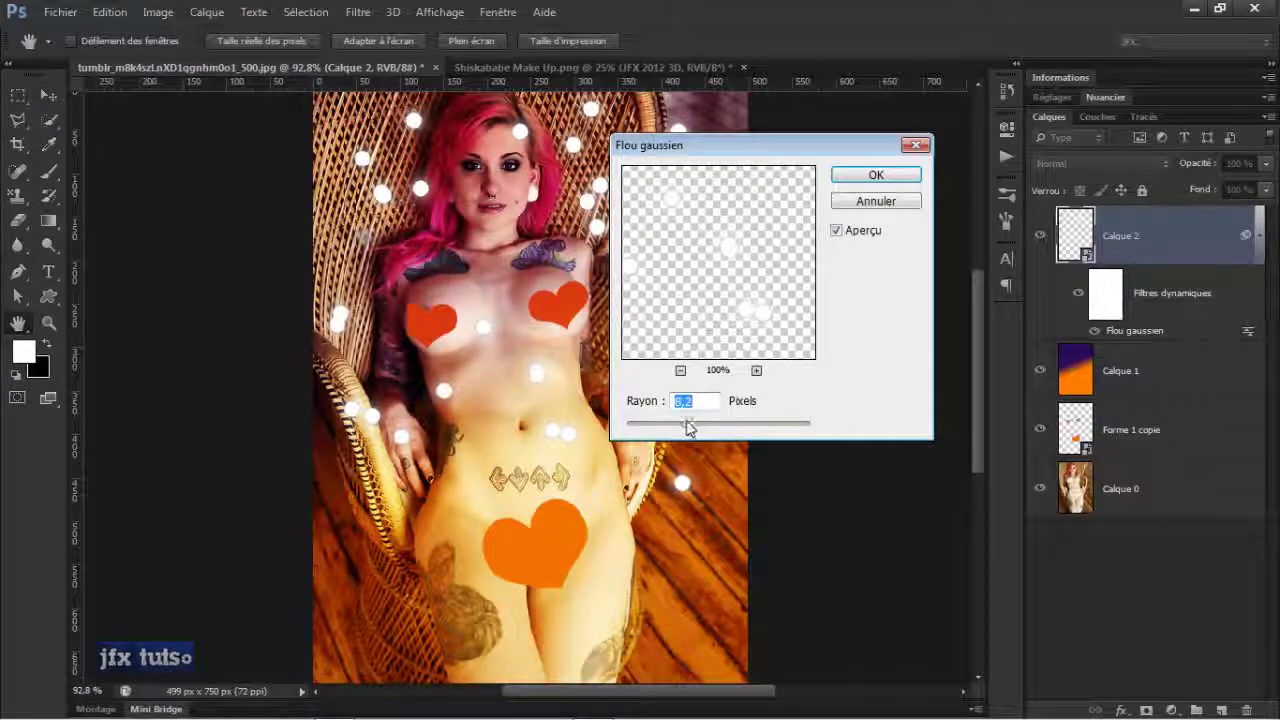
{"action": "left_click_drag", "start_coordinate": [691, 424], "coordinate": [773, 427]}
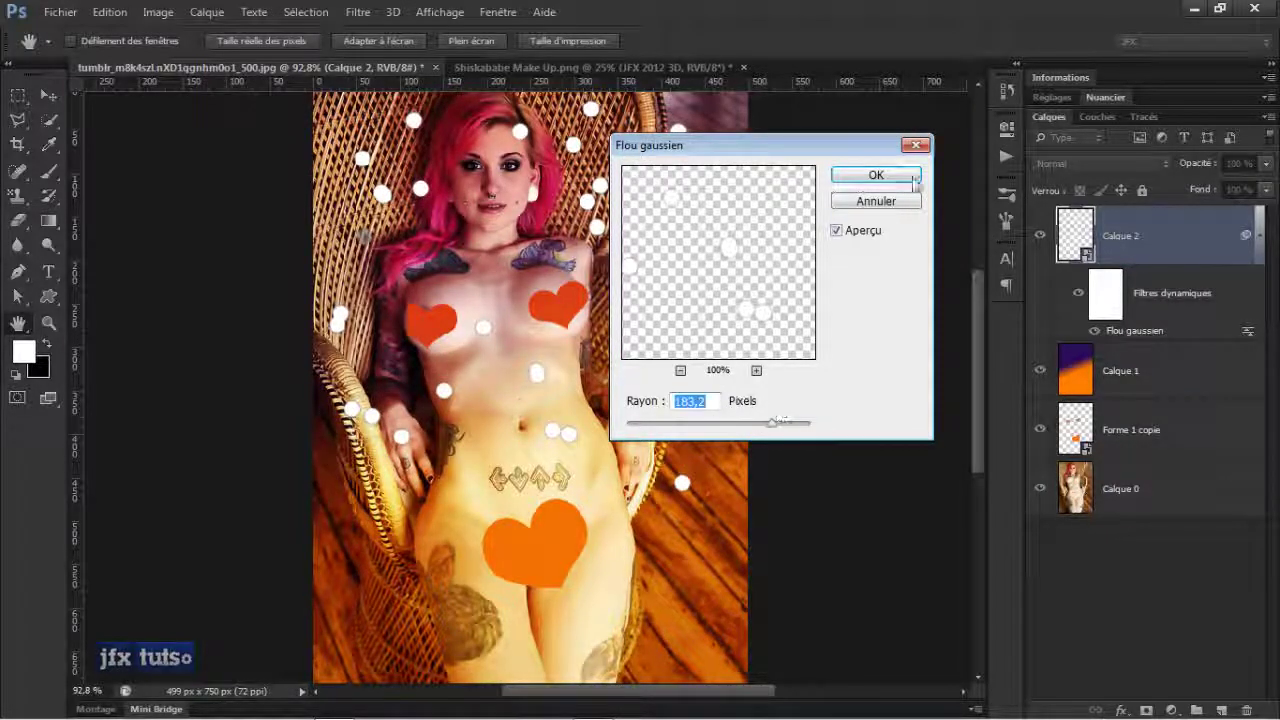
{"action": "mouse_move", "coordinate": [692, 428]}
{"action": "left_mouse_down"}
{"action": "mouse_move", "coordinate": [714, 427]}
{"action": "mouse_move", "coordinate": [688, 428]}
{"action": "left_mouse_up"}
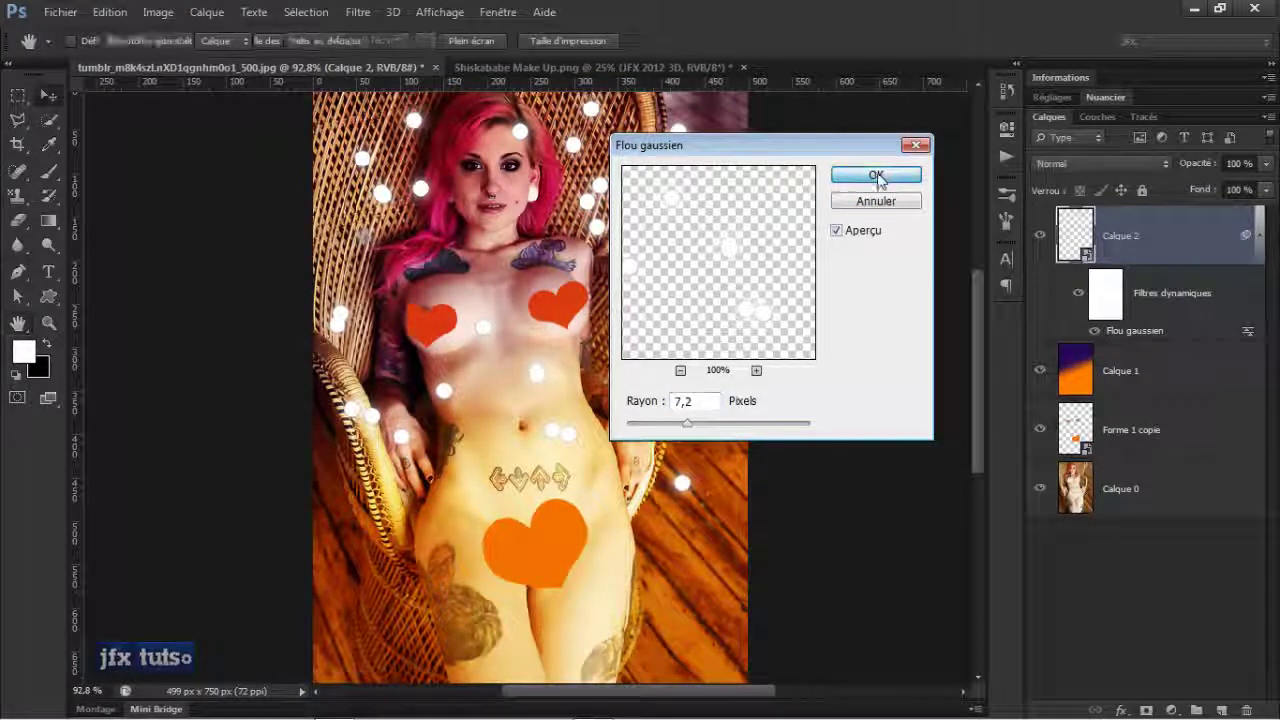
{"action": "left_click", "coordinate": [872, 176]}
Try the Incrustation blending mode on the Gaussian blur smart filter, and set the mode to Normal
{"action": "double_click", "coordinate": [1248, 333]}
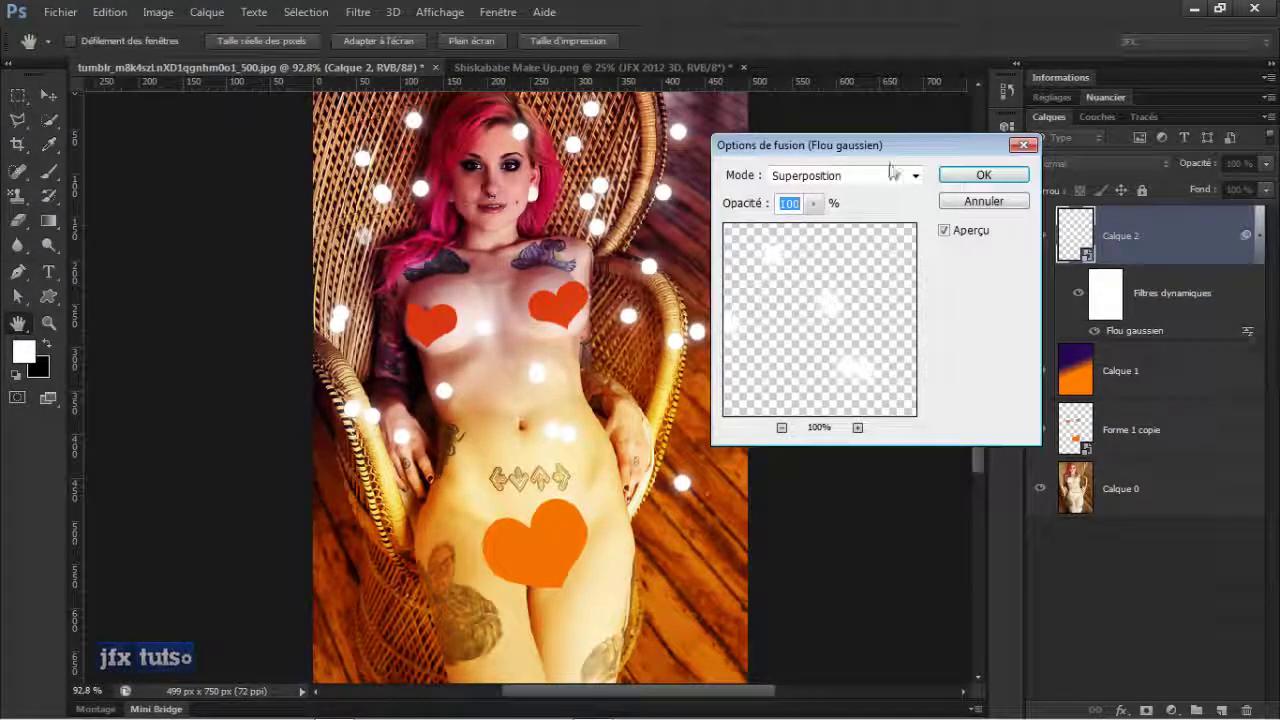
{"action": "left_click", "coordinate": [905, 176]}
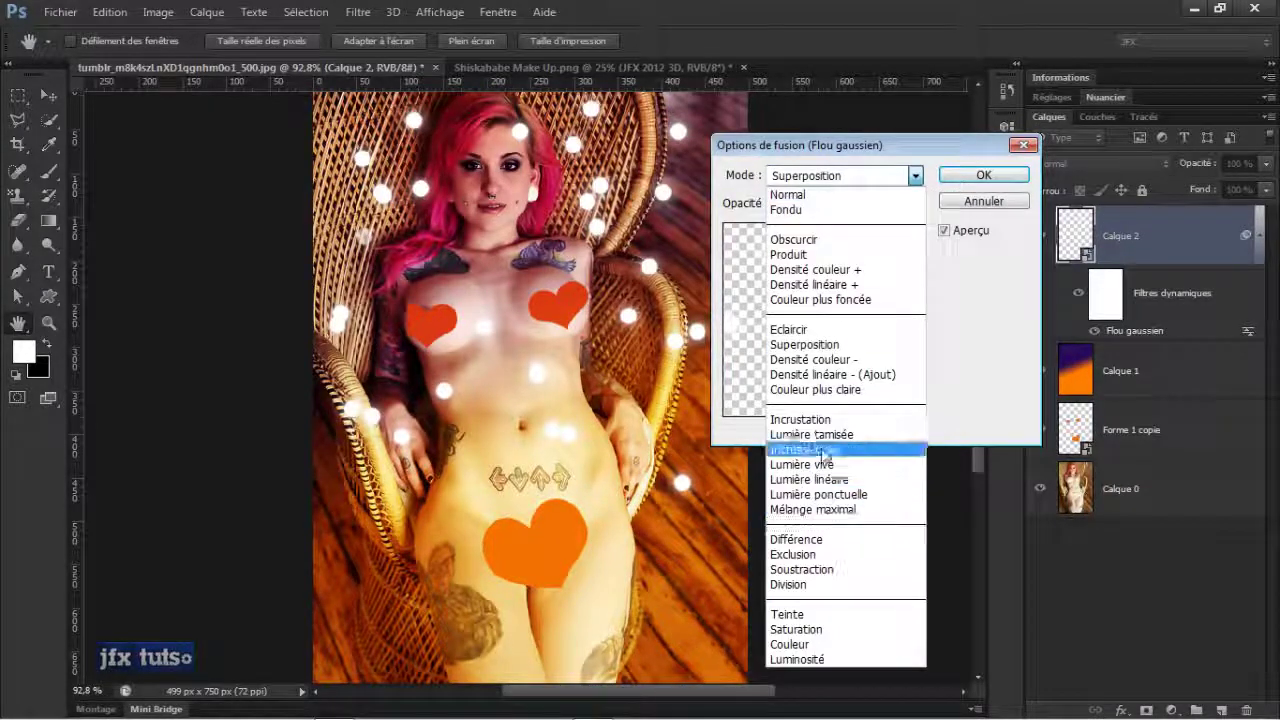
{"action": "left_click", "coordinate": [820, 421]}
{"action": "left_click", "coordinate": [852, 177]}
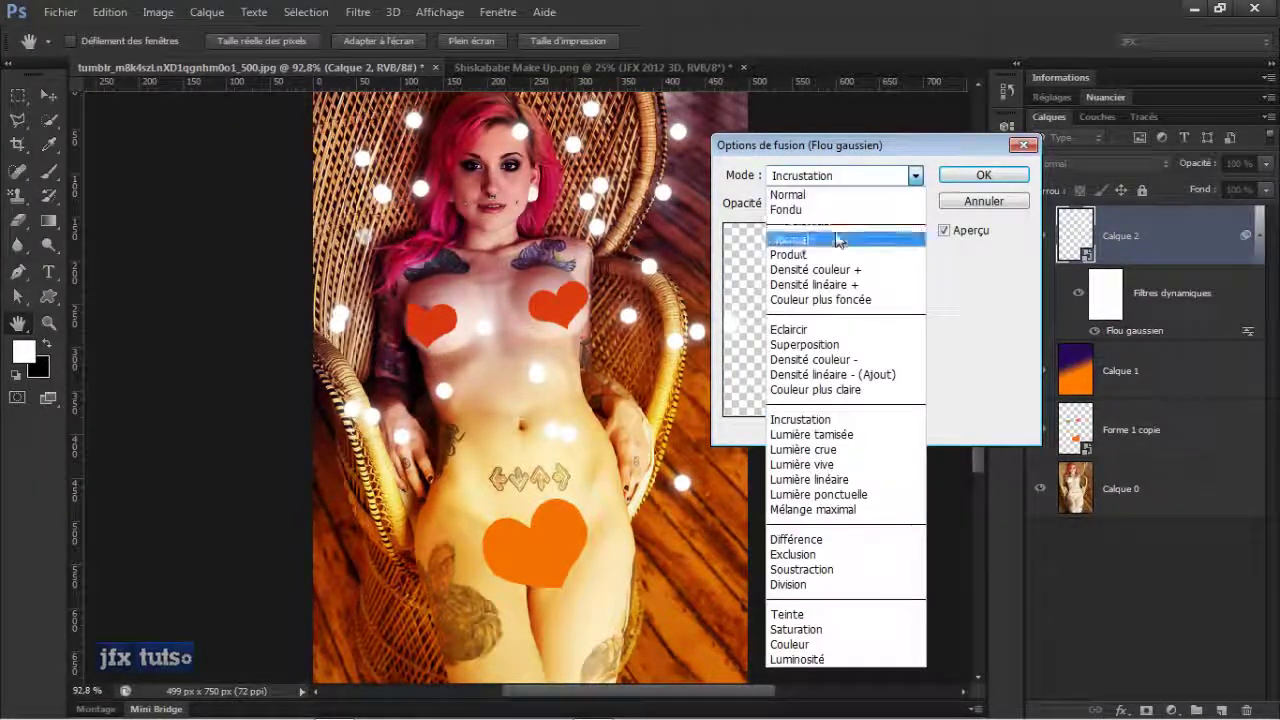
{"action": "left_click", "coordinate": [870, 190]}
{"action": "left_click", "coordinate": [984, 175]}
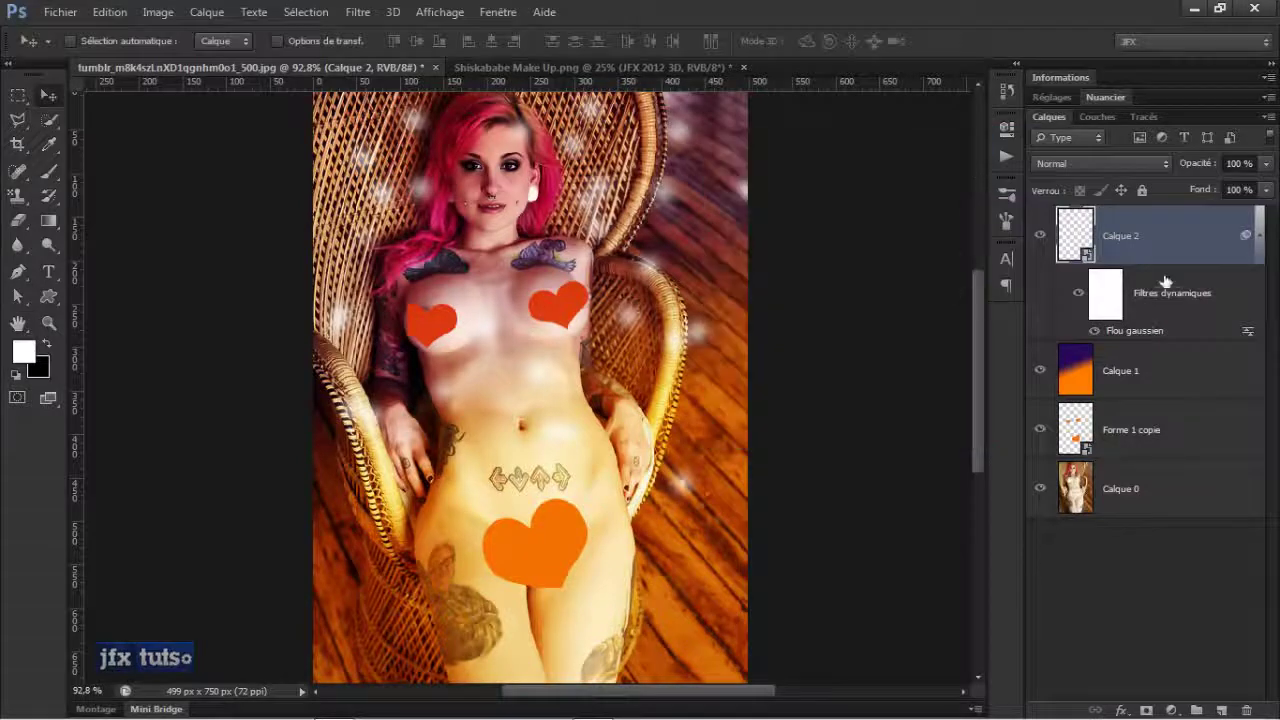
Collapse the smart filter list under the white dots layer
{"action": "left_click", "coordinate": [1259, 236]}
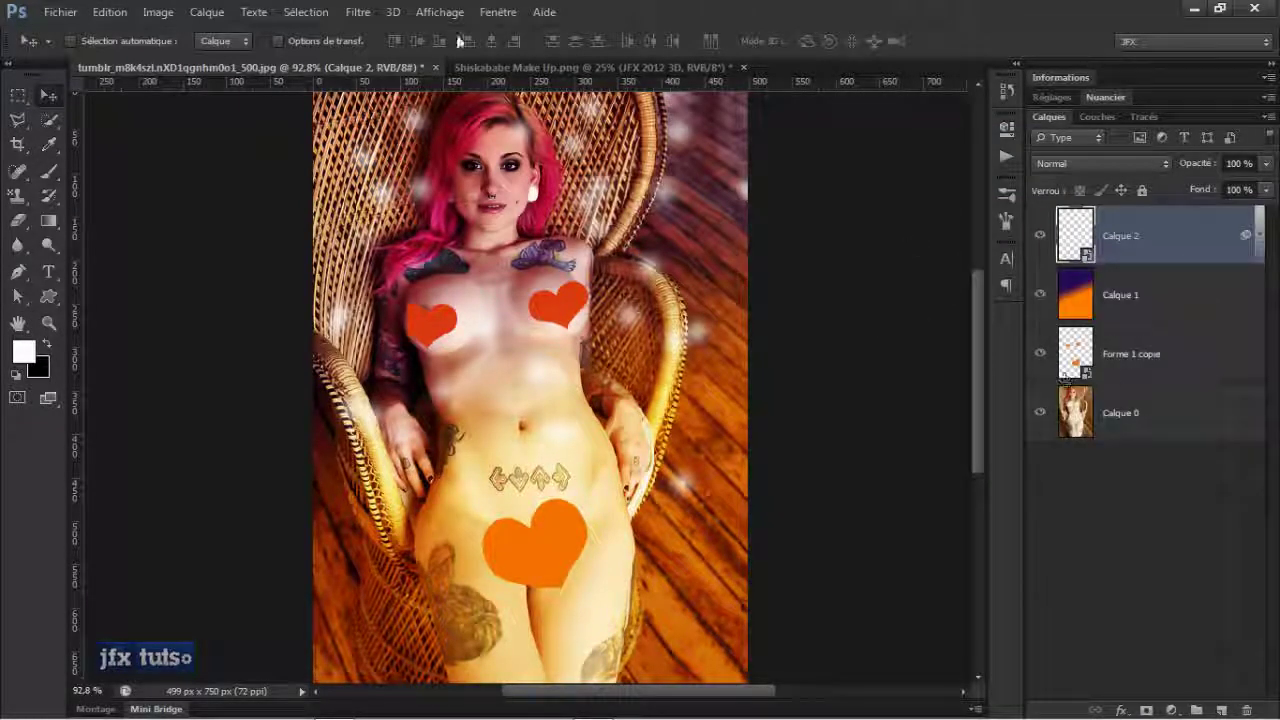
{"action": "key", "text": "ctrl+minus"}
{"action": "key", "text": "ctrl+minus"}
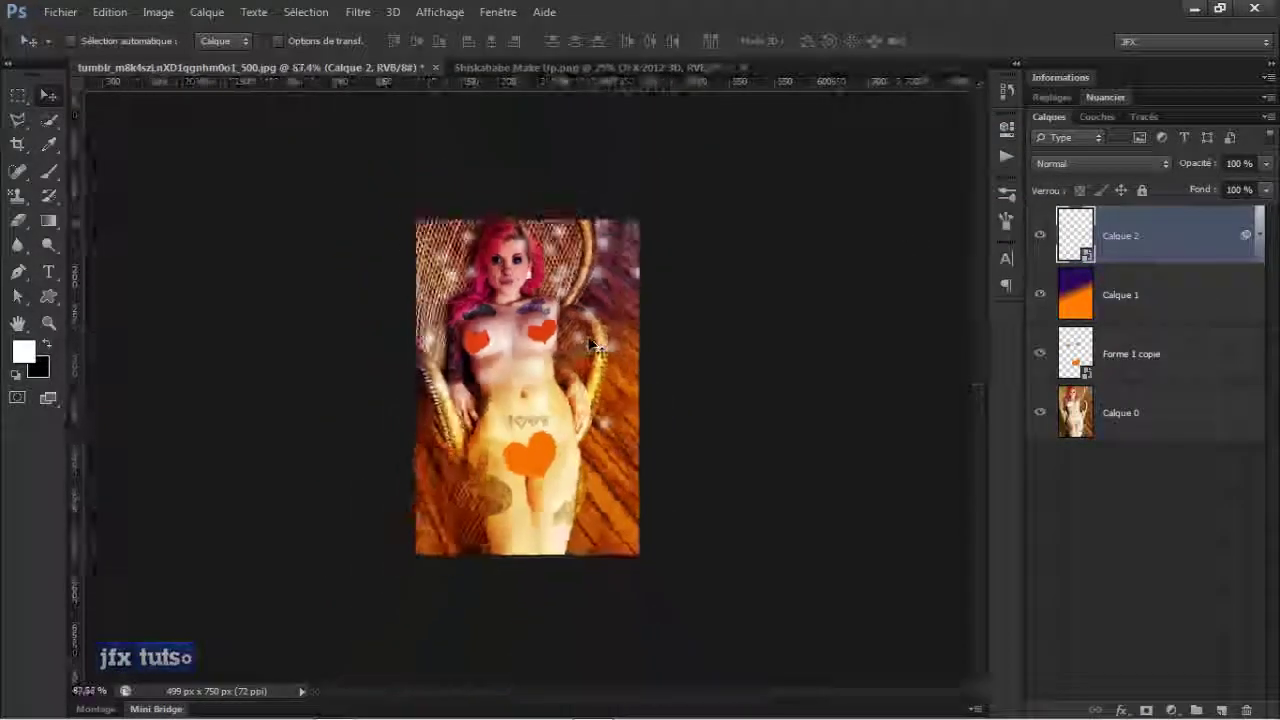